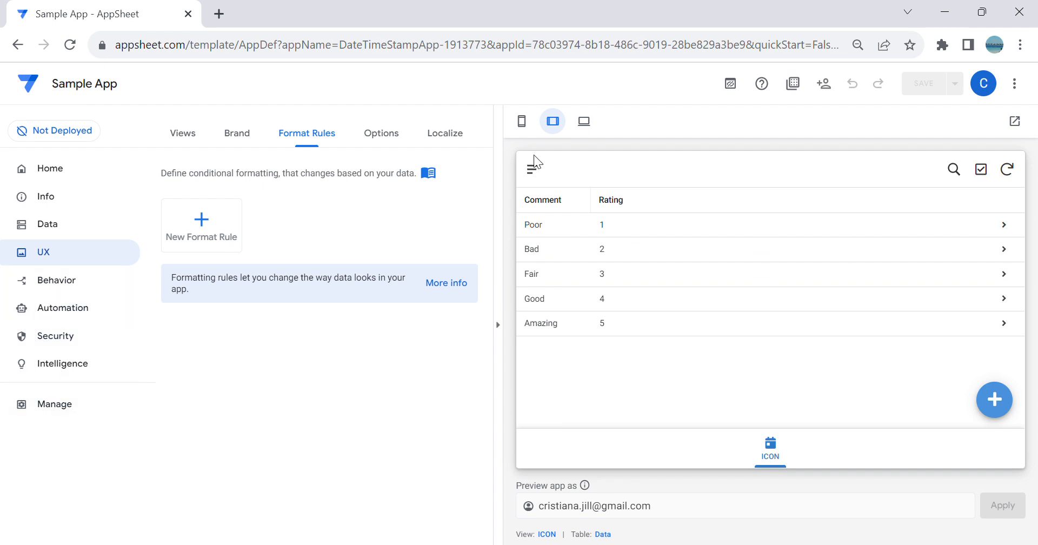
# Create a new format rule for the Data table in the UX settings and collapse the app preview.
pyautogui.click(107, 259)
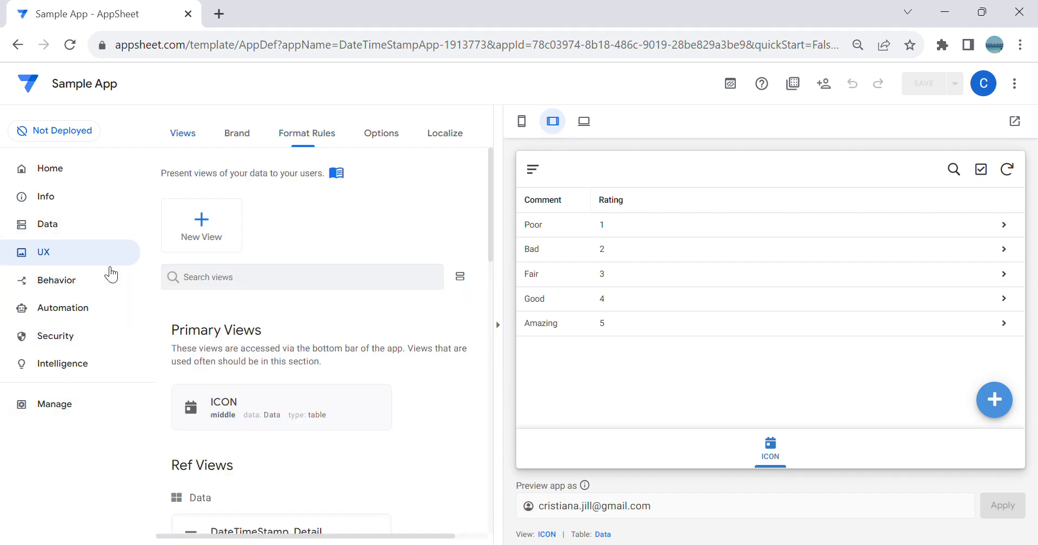
pyautogui.click(315, 144)
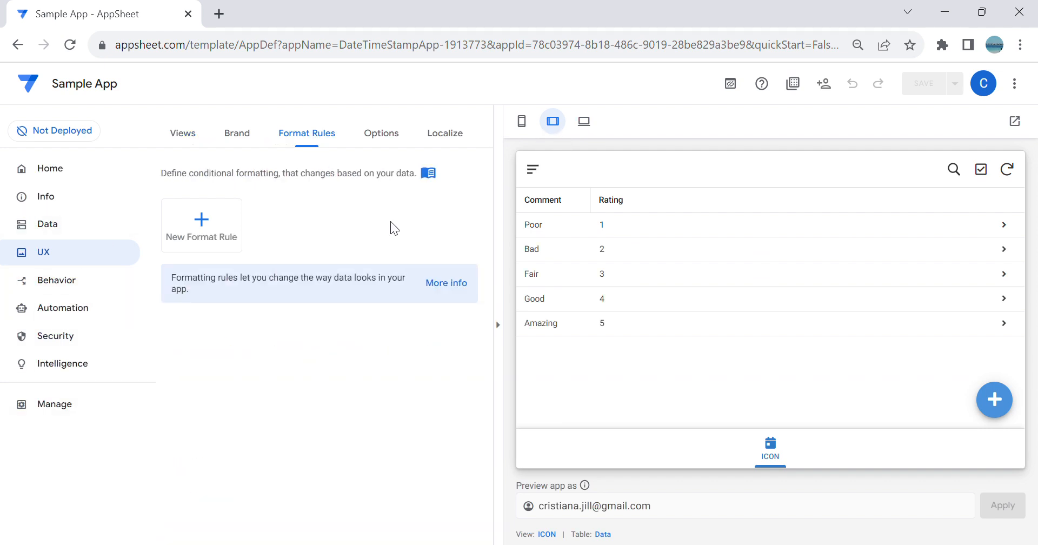
pyautogui.click(203, 227)
pyautogui.click(327, 403)
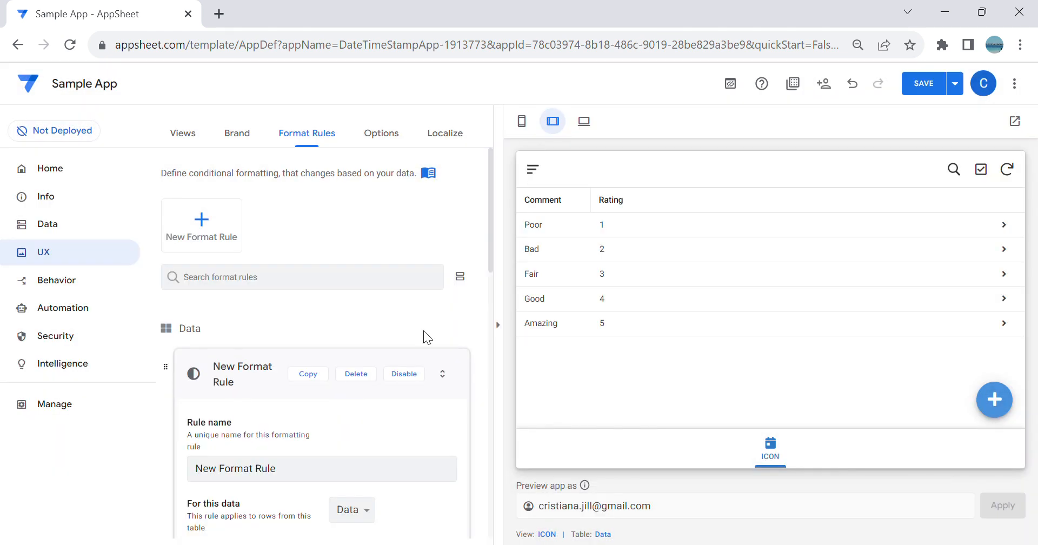
pyautogui.click(506, 331)
# Rename the new format rule as "Rating 1 star".
pyautogui.scroll(-3, 524, 327)
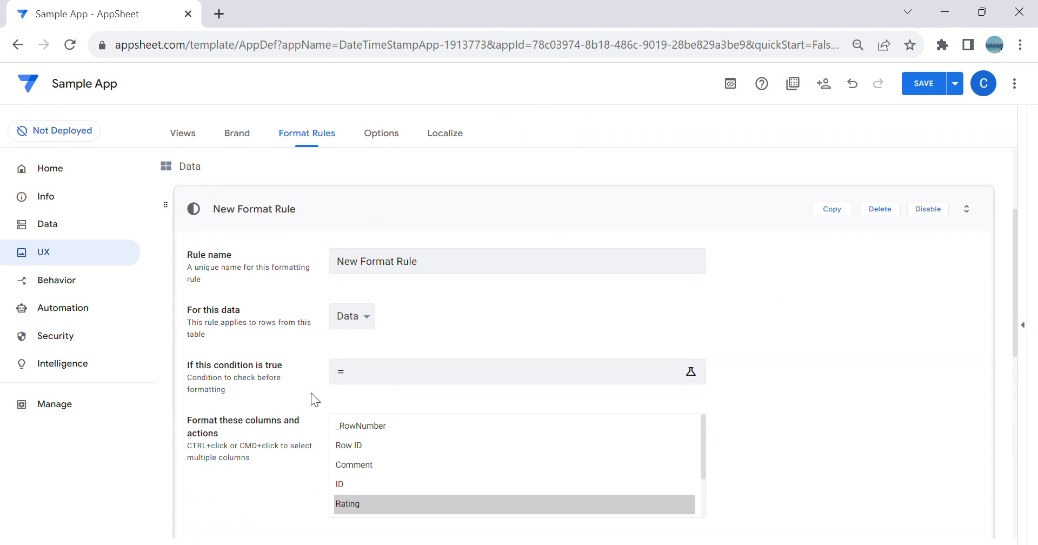
pyautogui.scroll(-2, 801, 294)
pyautogui.scroll(2, 609, 325)
pyautogui.click(466, 266)
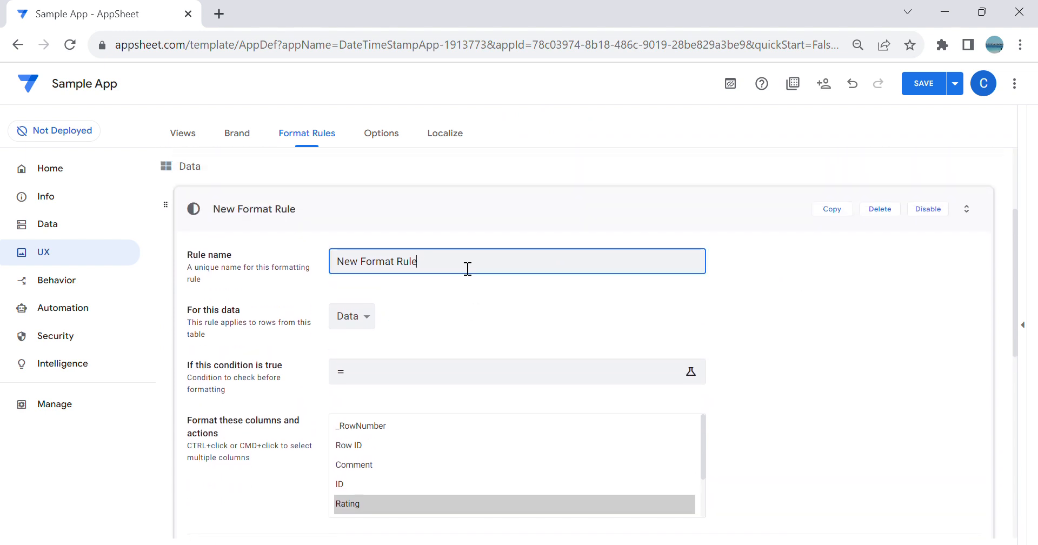
pyautogui.moveTo(465, 267); pyautogui.dragTo(172, 312)
pyautogui.press('BackSpace')
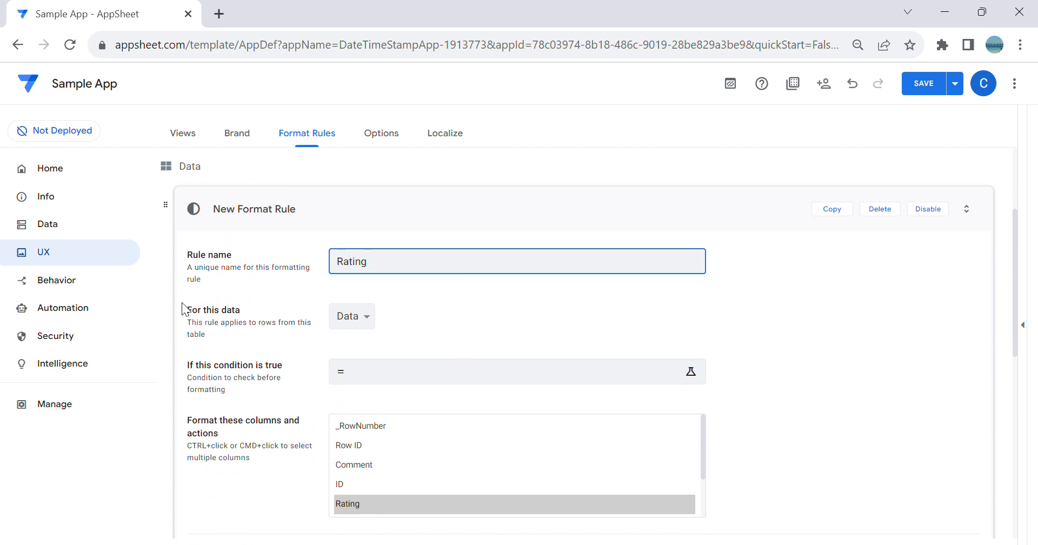
pyautogui.press('Tab')
pyautogui.press('Tab')
# Examine the Rating choices in a new entry form of the app preview, discarding the form and collapsing the preview.
pyautogui.click(371, 342)
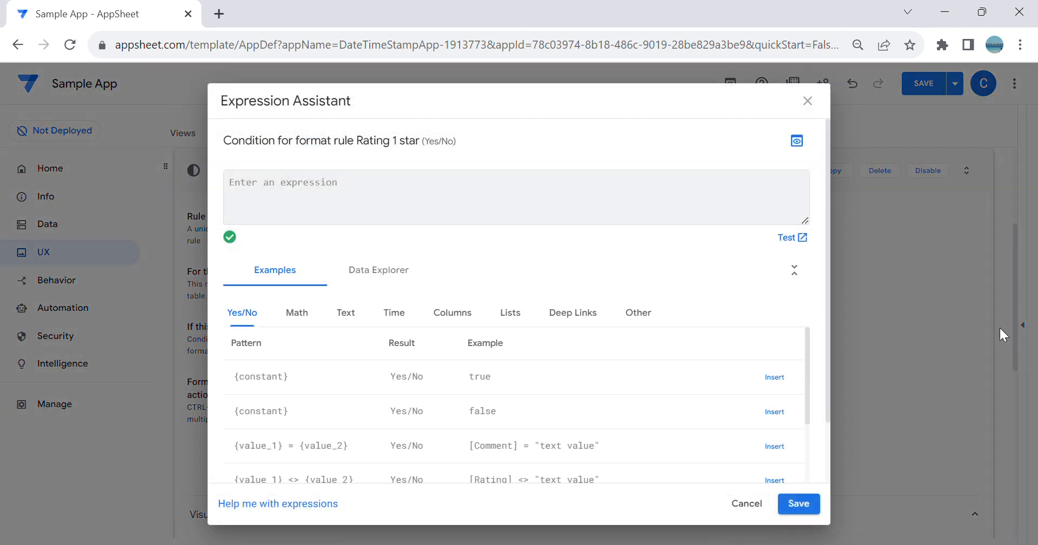
pyautogui.click(793, 505)
pyautogui.click(1025, 348)
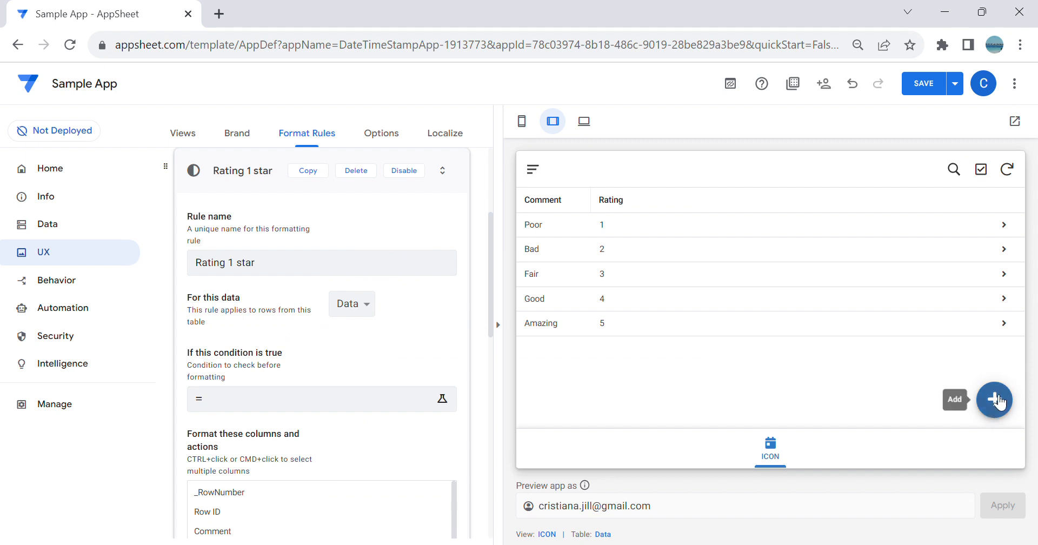
pyautogui.click(994, 398)
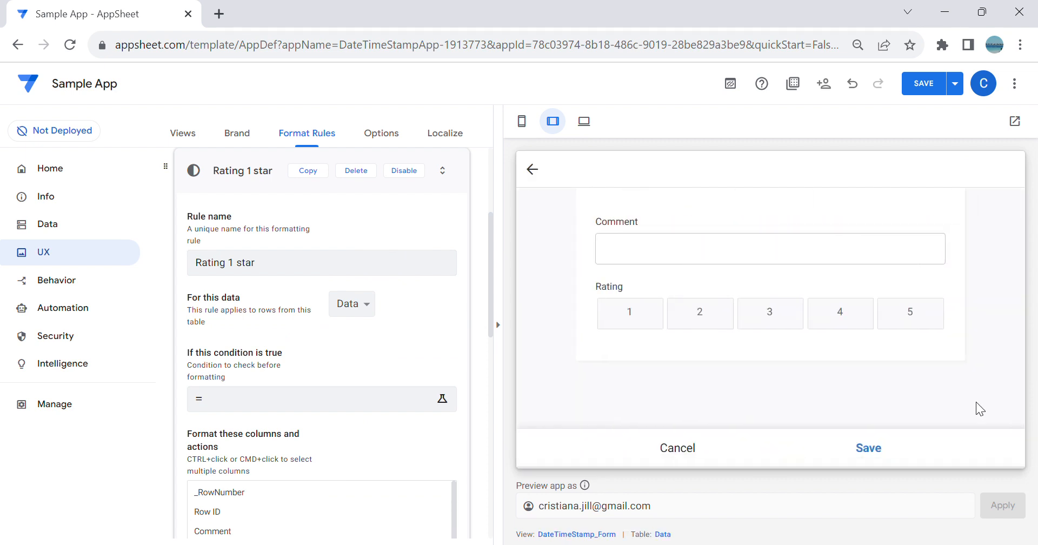
pyautogui.click(682, 458)
pyautogui.click(498, 325)
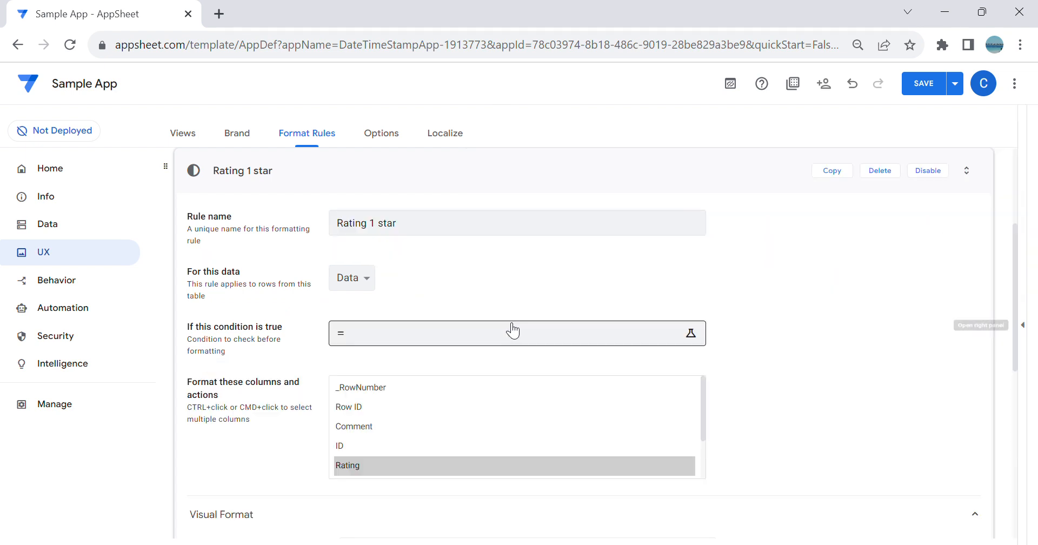
# Set the condition of the Rating 1 star rule to [Rating]=1 and save the expression.
pyautogui.click(432, 348)
pyautogui.write('[')
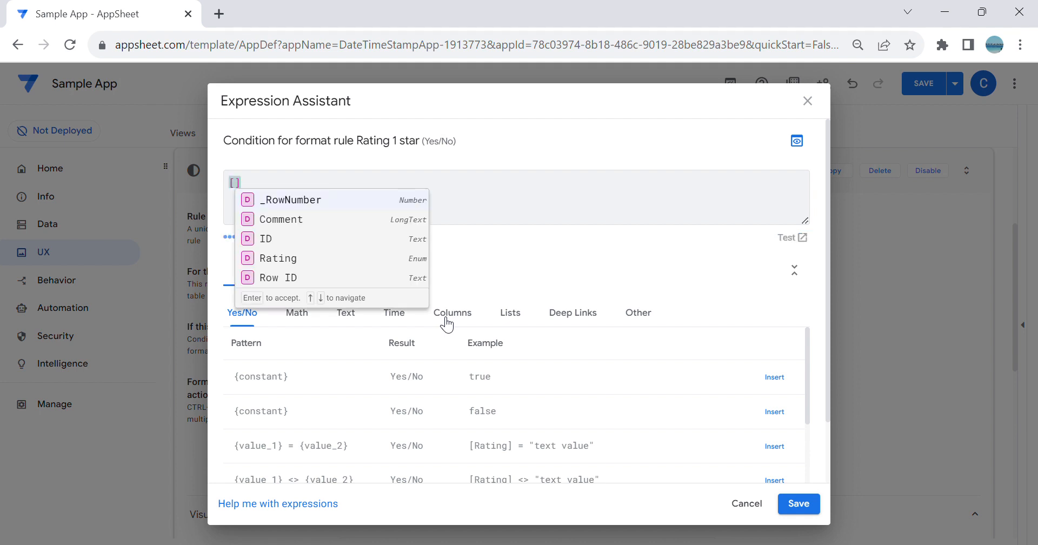
pyautogui.write('Ra')
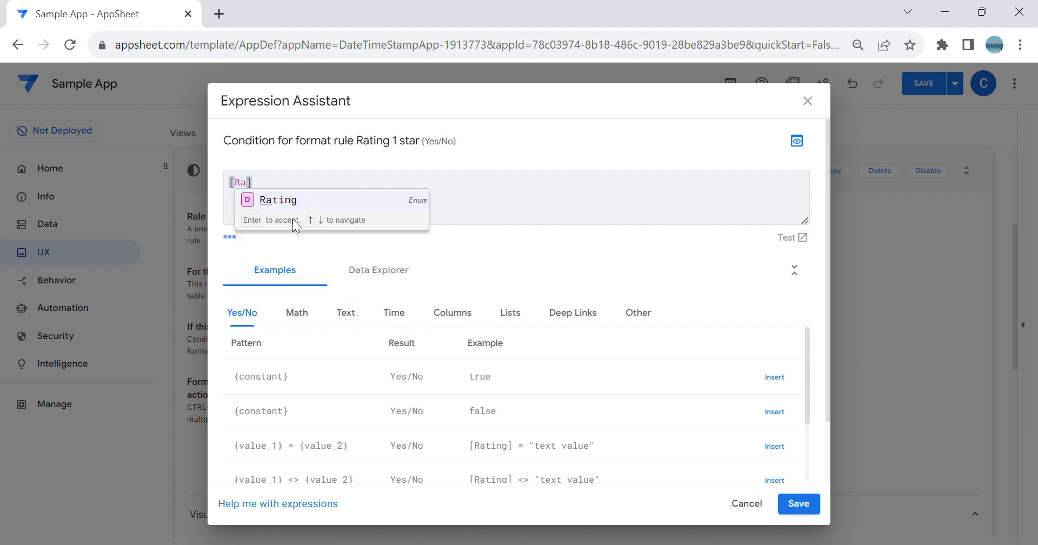
pyautogui.click(286, 203)
pyautogui.write('=1')
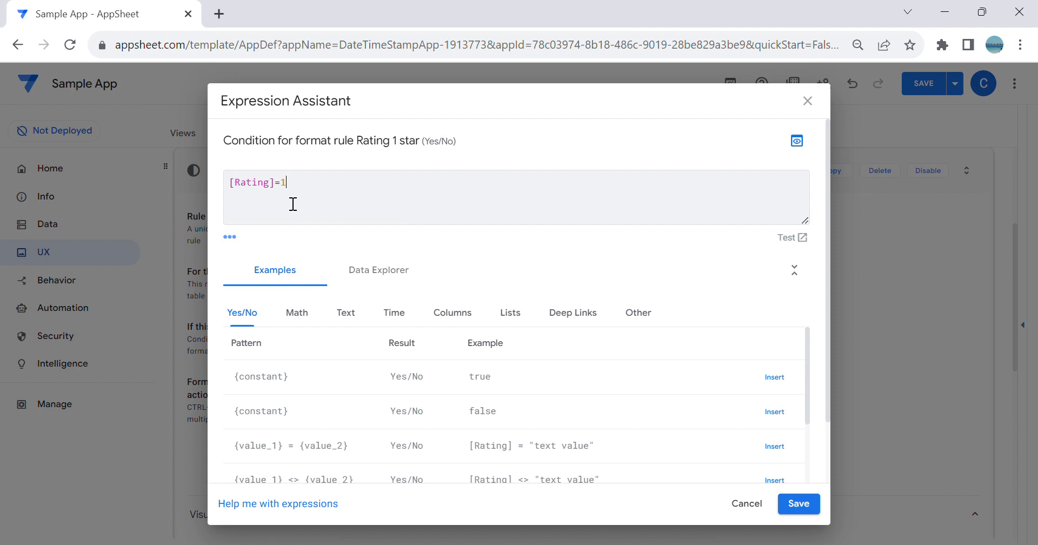
pyautogui.click(798, 503)
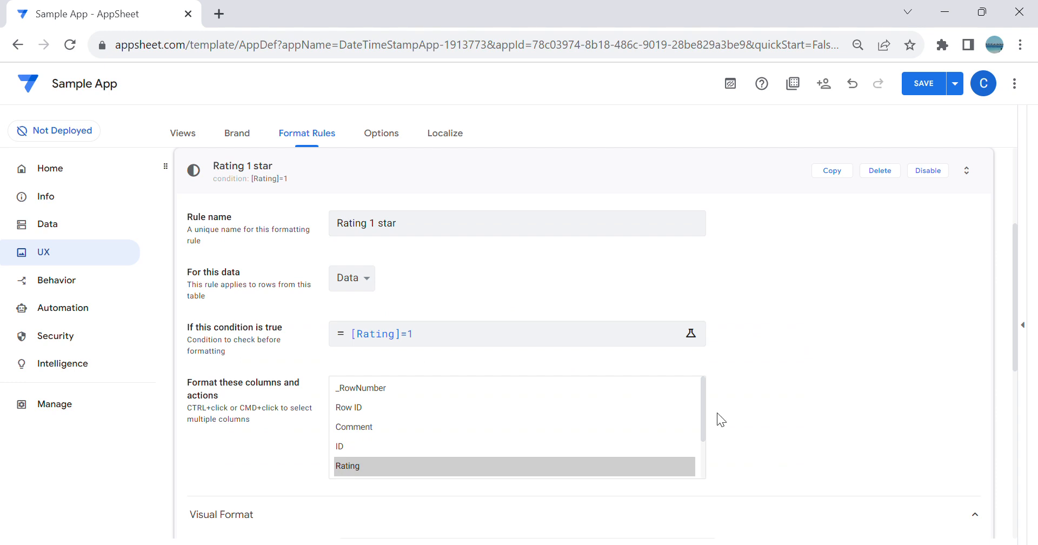
# Apply the rule to the Rating column, formatting it with the solid star icon and the dark yellow highlight color.
pyautogui.scroll(-2, 853, 335)
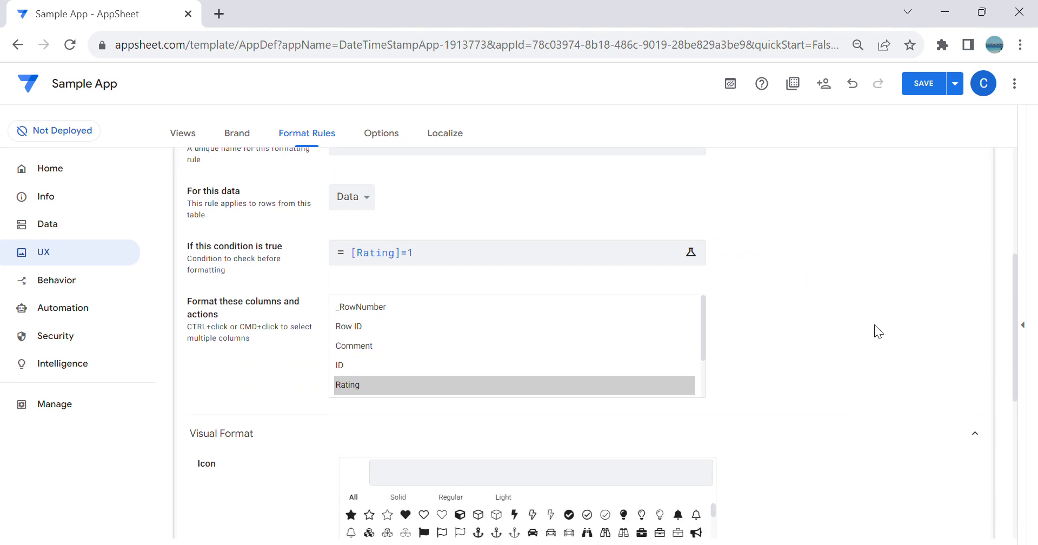
pyautogui.click(355, 384)
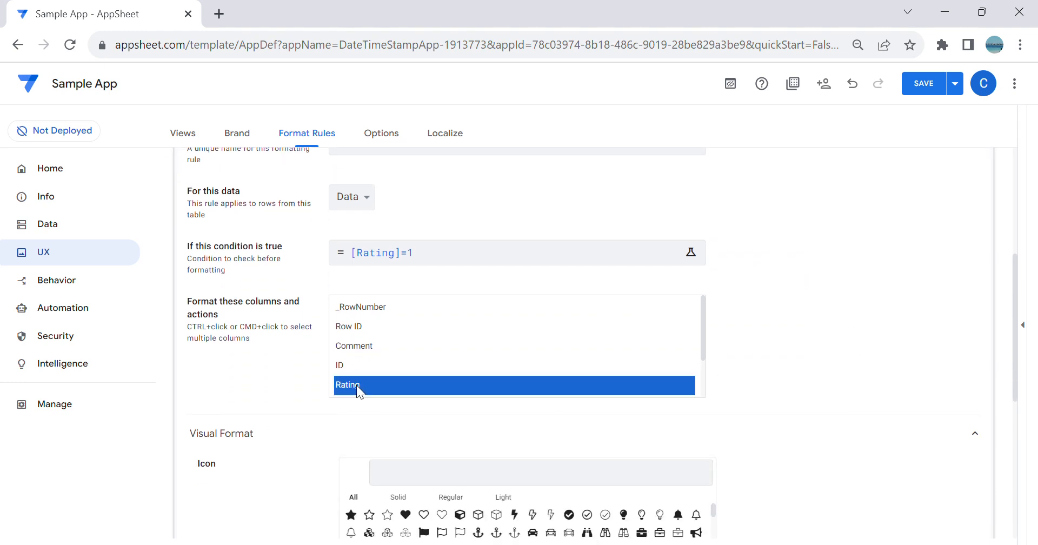
pyautogui.scroll(-2, 815, 351)
pyautogui.scroll(-1, 815, 352)
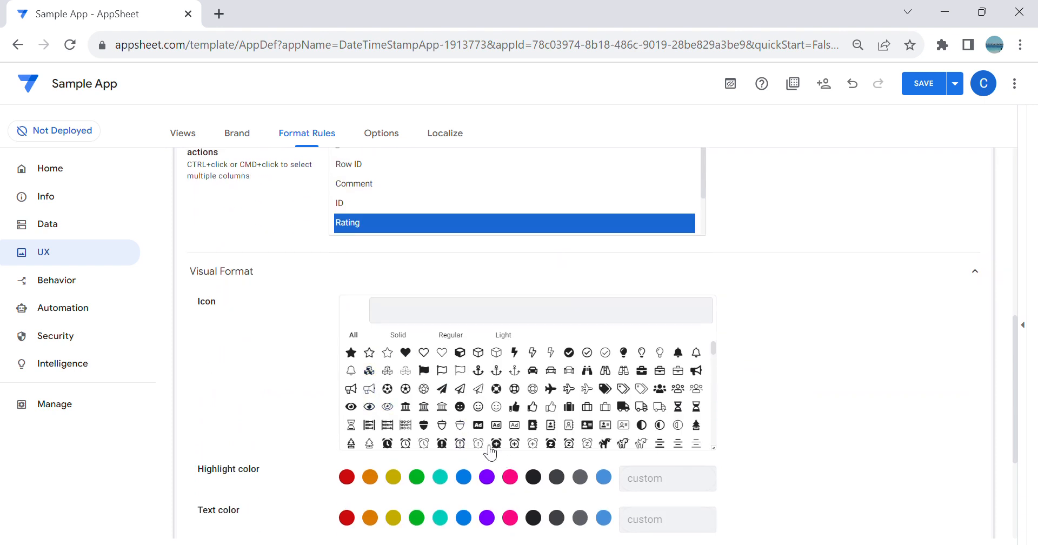
pyautogui.click(352, 350)
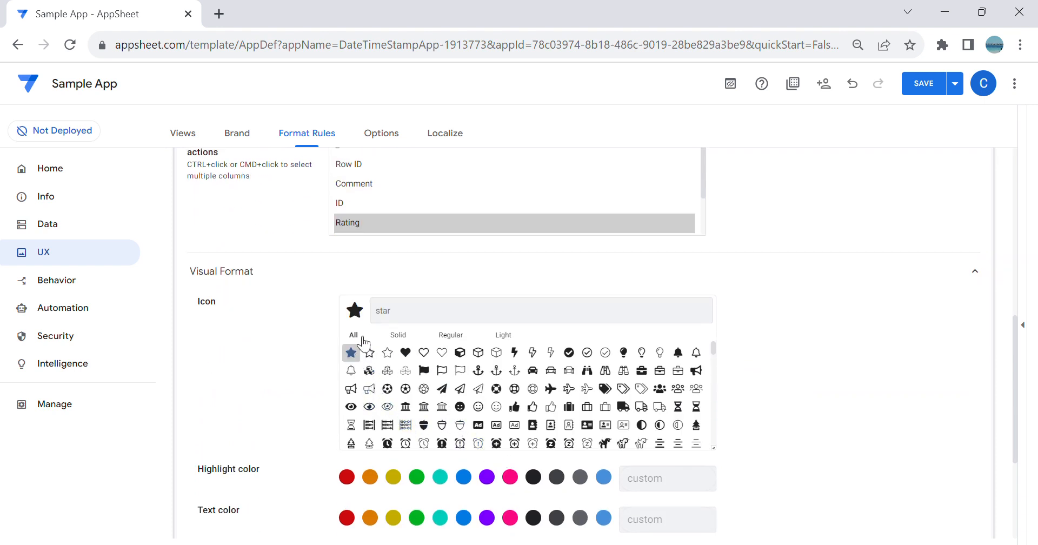
pyautogui.scroll(-2, 843, 303)
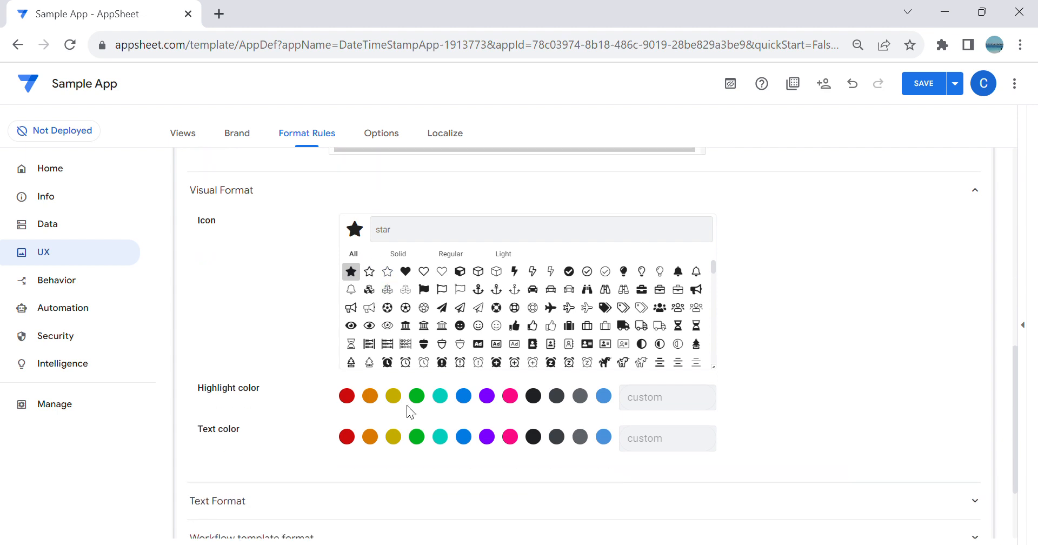
pyautogui.click(394, 397)
# Duplicate the Rating 1 star rule as "Rating 2 star" with the condition [Rating]=2.
pyautogui.scroll(10, 973, 222)
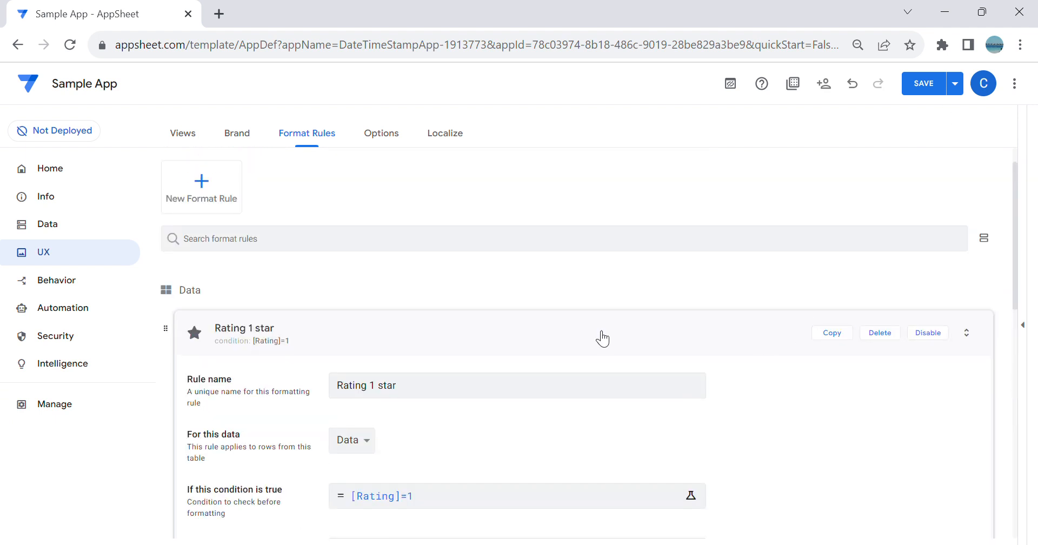
pyautogui.click(832, 332)
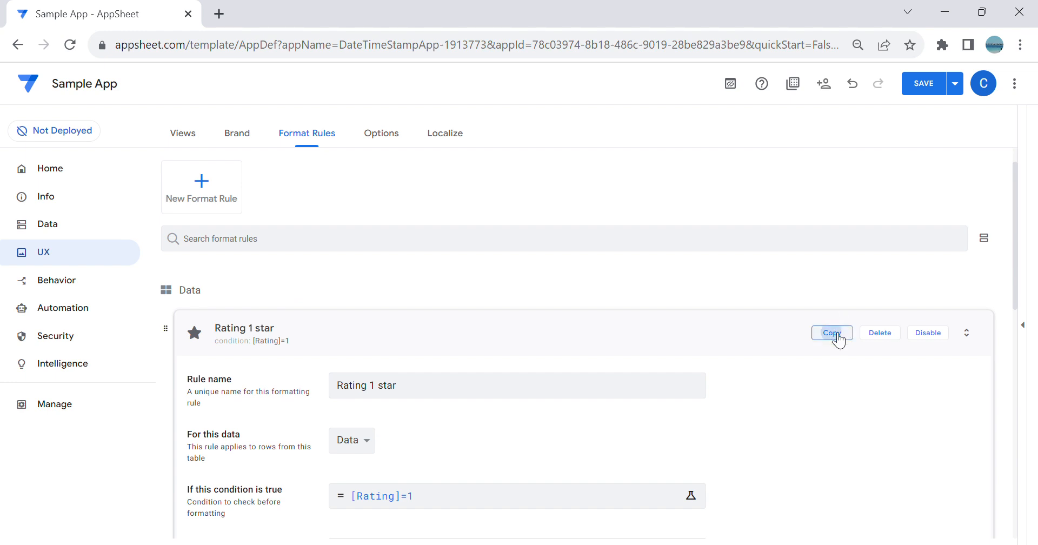
pyautogui.click(443, 231)
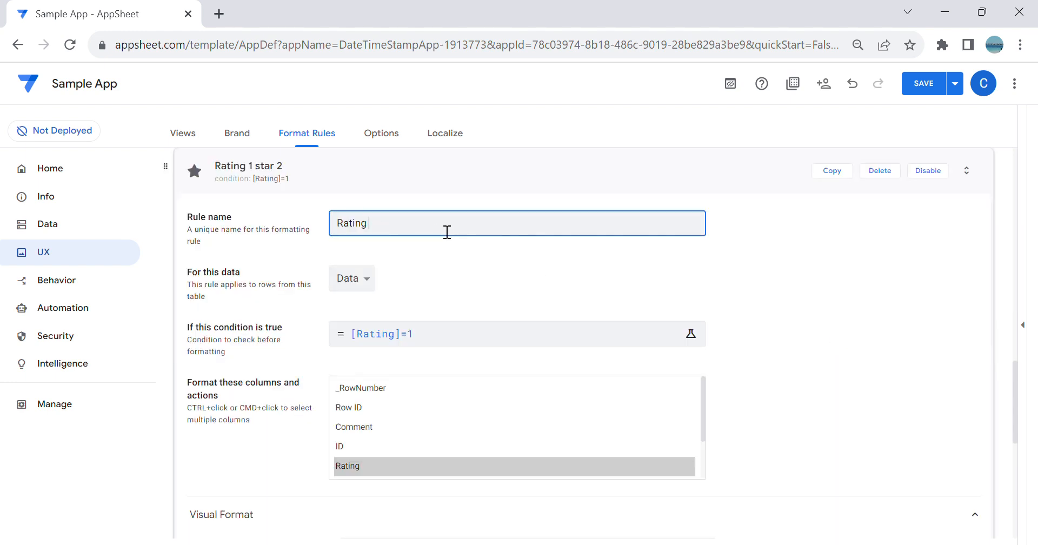
pyautogui.write('2 star')
pyautogui.click(436, 338)
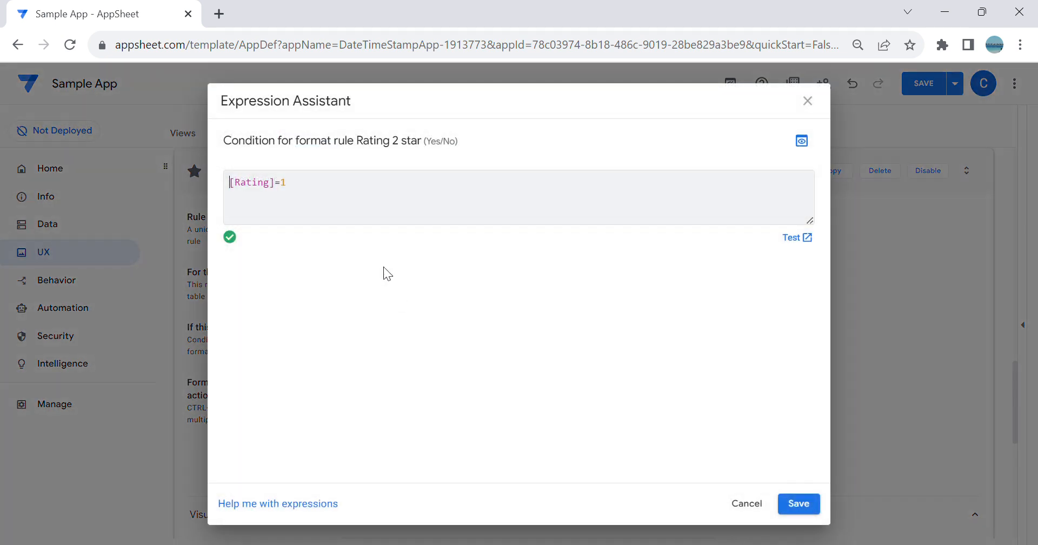
pyautogui.press('BackSpace')
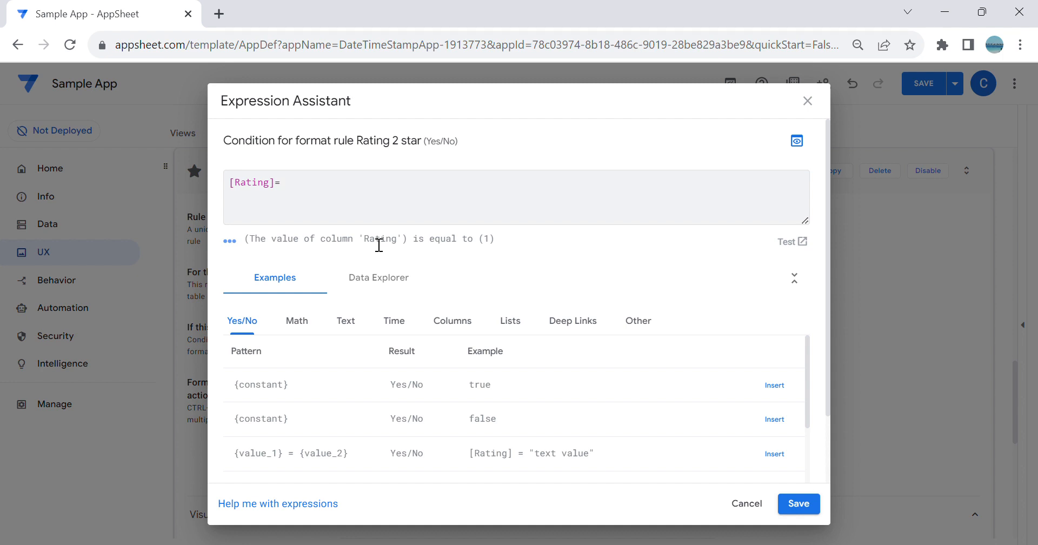
pyautogui.click(794, 504)
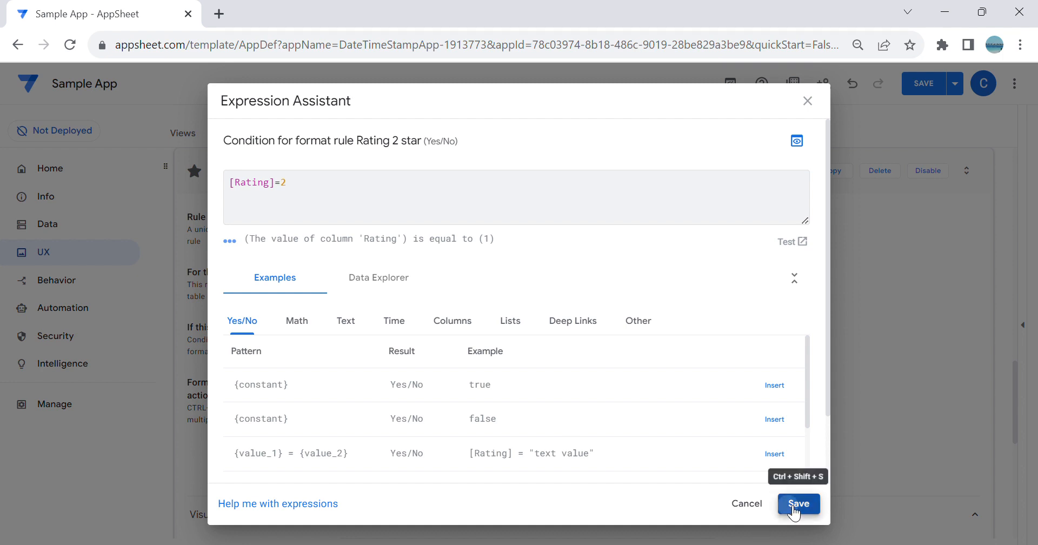
# Duplicate the Rating 2 star rule as "Rating 3 star" with the condition [Rating]=3.
pyautogui.click(835, 253)
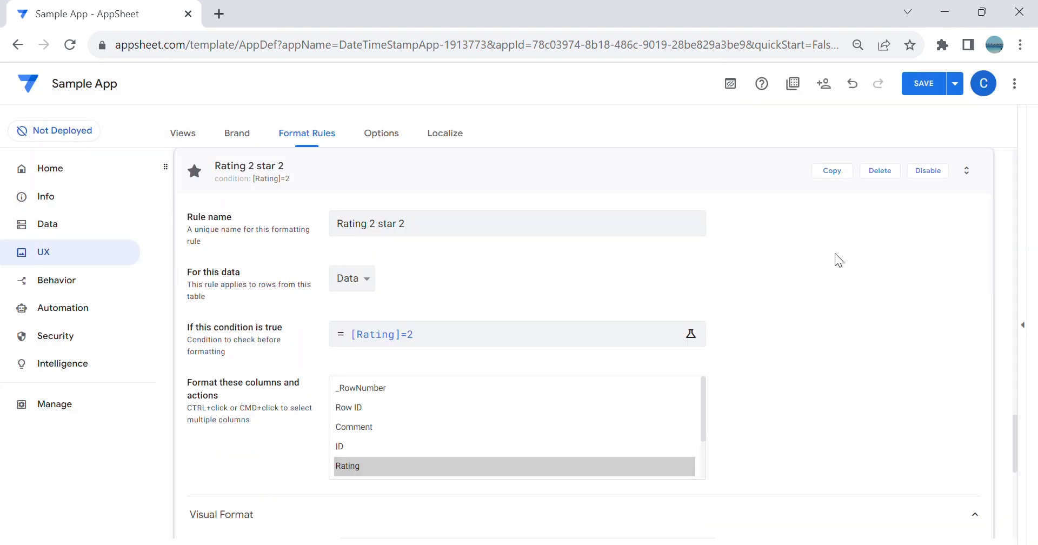
pyautogui.click(438, 233)
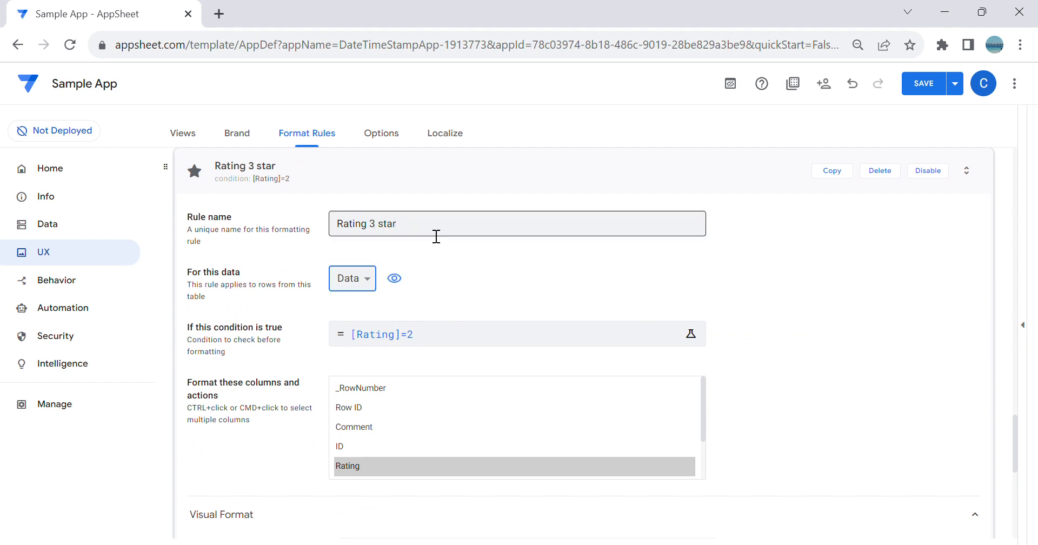
pyautogui.click(465, 341)
pyautogui.press('BackSpace')
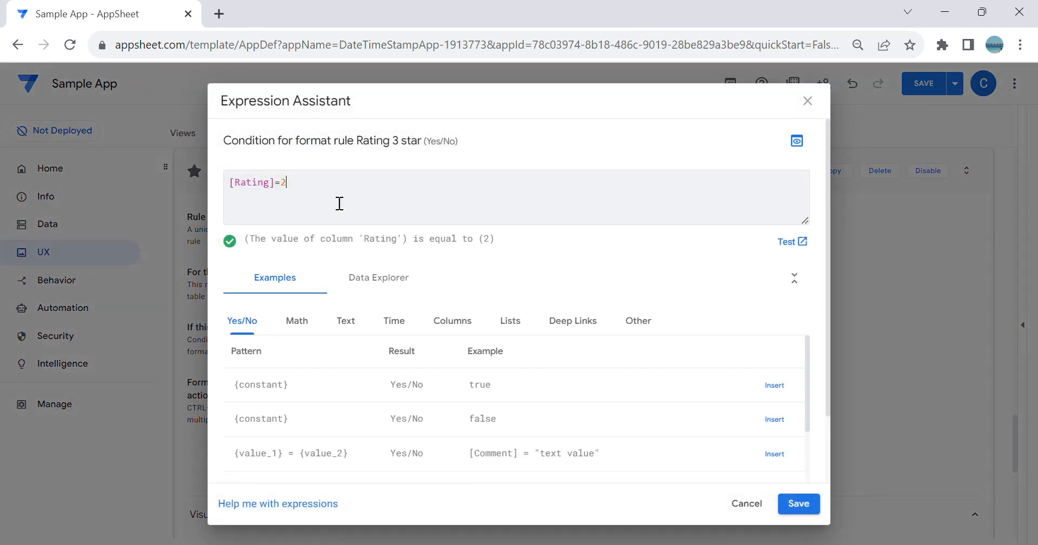
pyautogui.write('3')
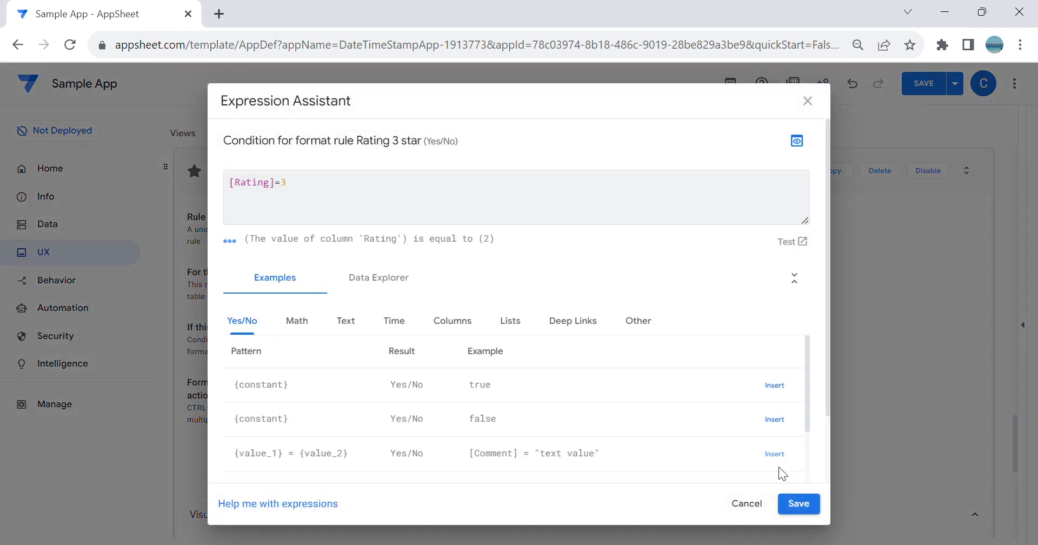
pyautogui.click(798, 503)
# Duplicate the Rating 3 star rule as "Rating 4 star" with the condition [Rating]=4.
pyautogui.click(832, 171)
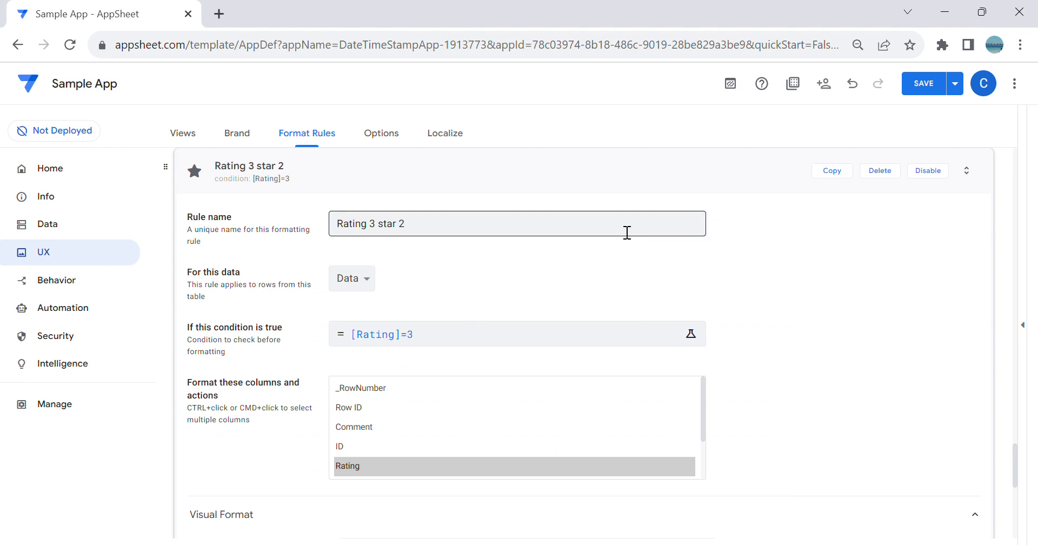
pyautogui.click(524, 233)
pyautogui.press('BackSpace')
pyautogui.press('BackSpace')
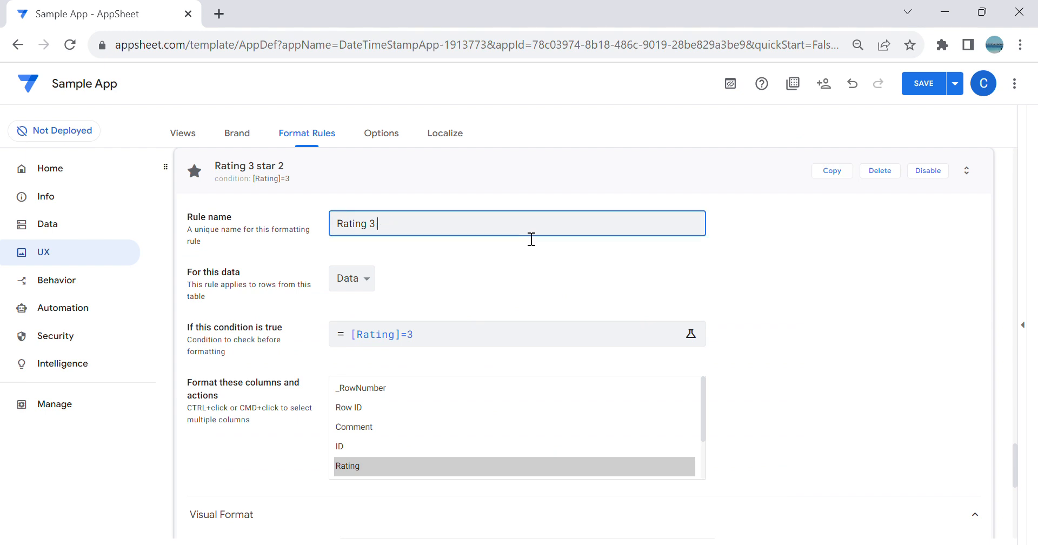
pyautogui.press('Tab')
pyautogui.click(511, 341)
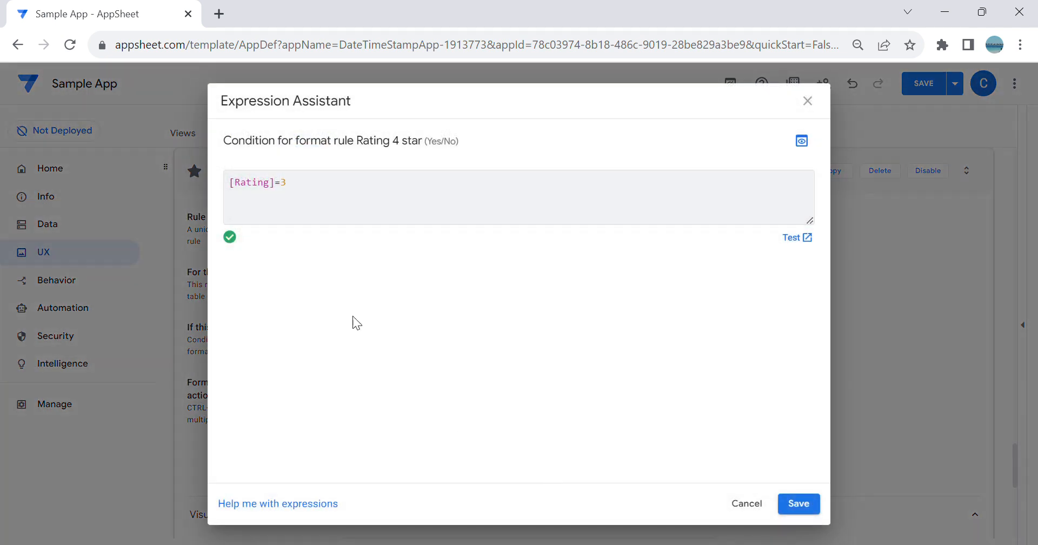
pyautogui.click(346, 193)
pyautogui.press('BackSpace')
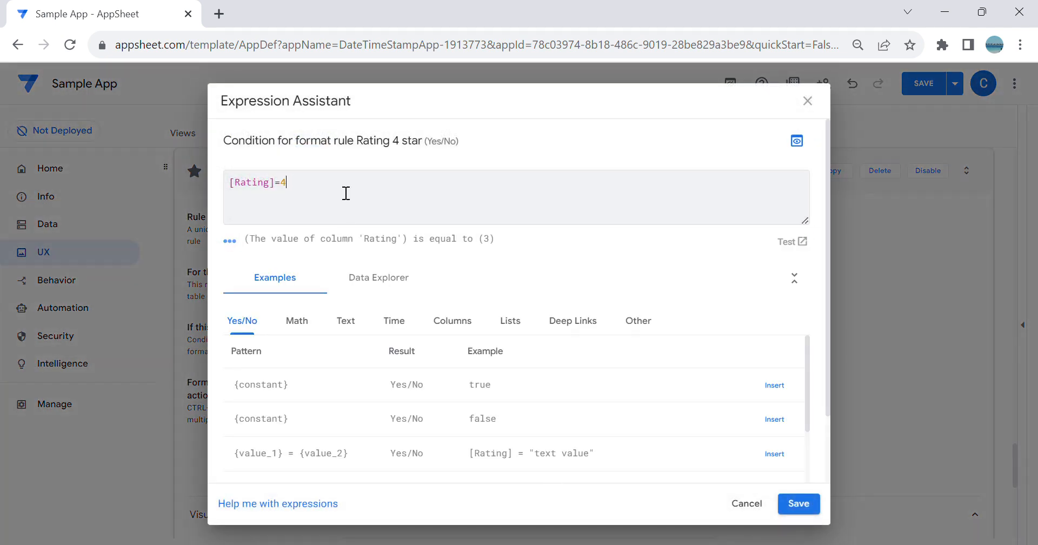
pyautogui.click(799, 504)
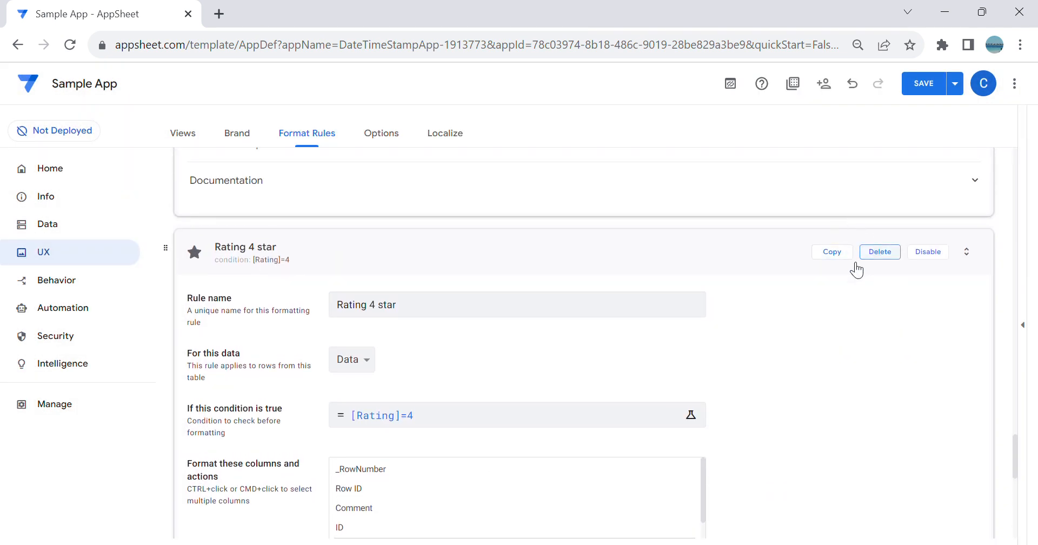
# Duplicate the Rating 4 star rule and rename the copy as "Rating 5 star".
pyautogui.click(839, 254)
pyautogui.click(482, 236)
pyautogui.press('BackSpace')
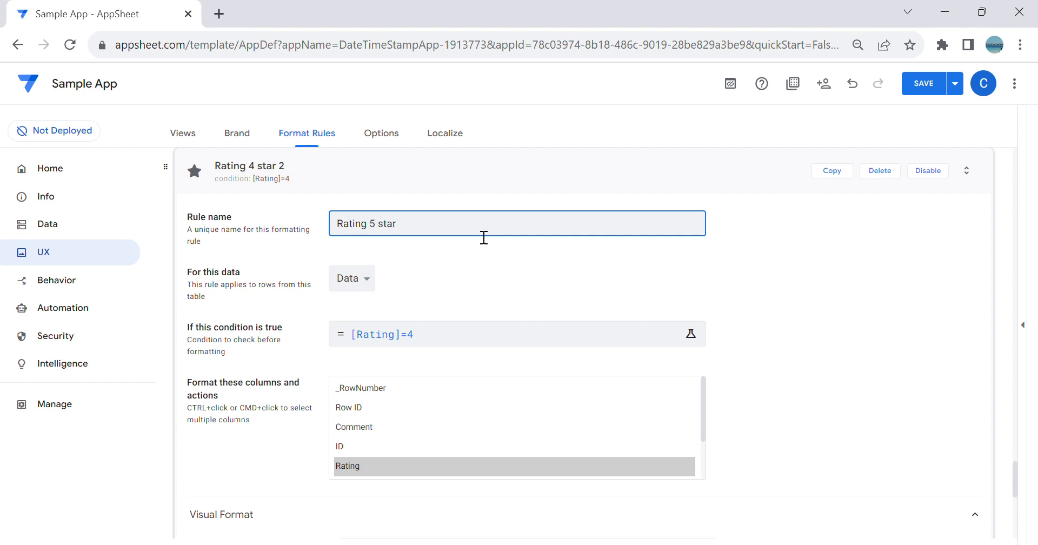
# Set the Rating 5 star rule's condition to [Rating]=5 and save the app.
pyautogui.click(491, 334)
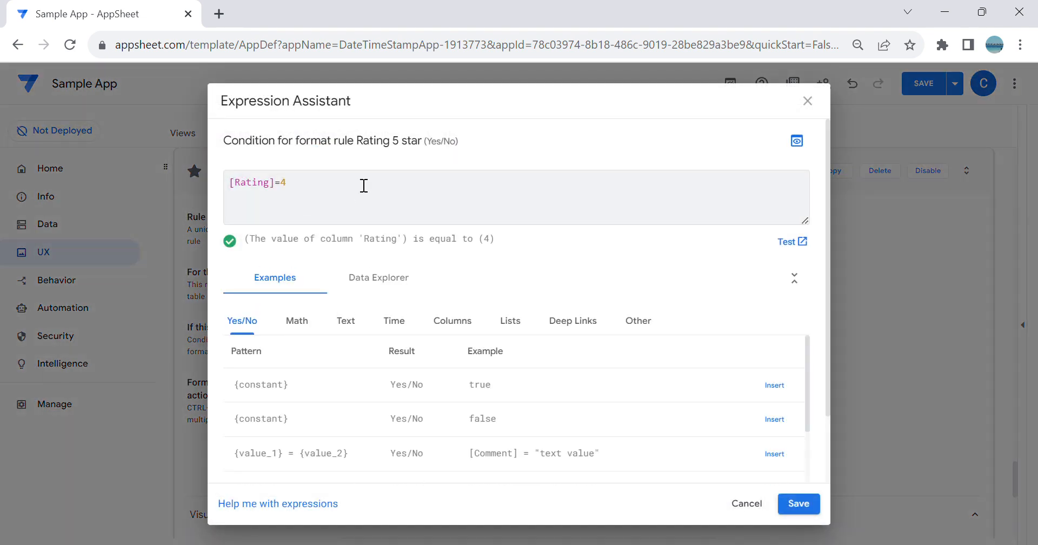
pyautogui.press('BackSpace')
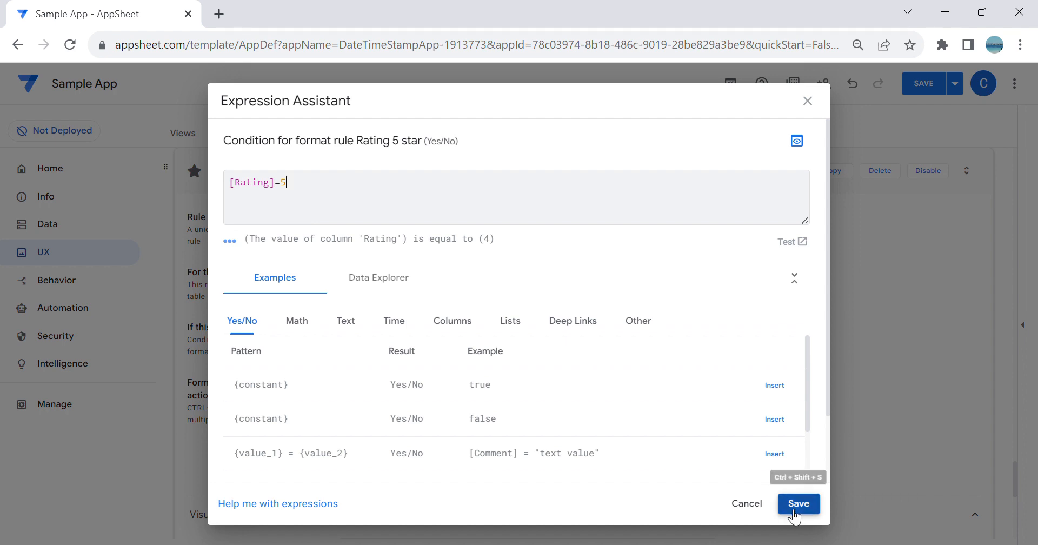
pyautogui.click(799, 503)
pyautogui.click(941, 96)
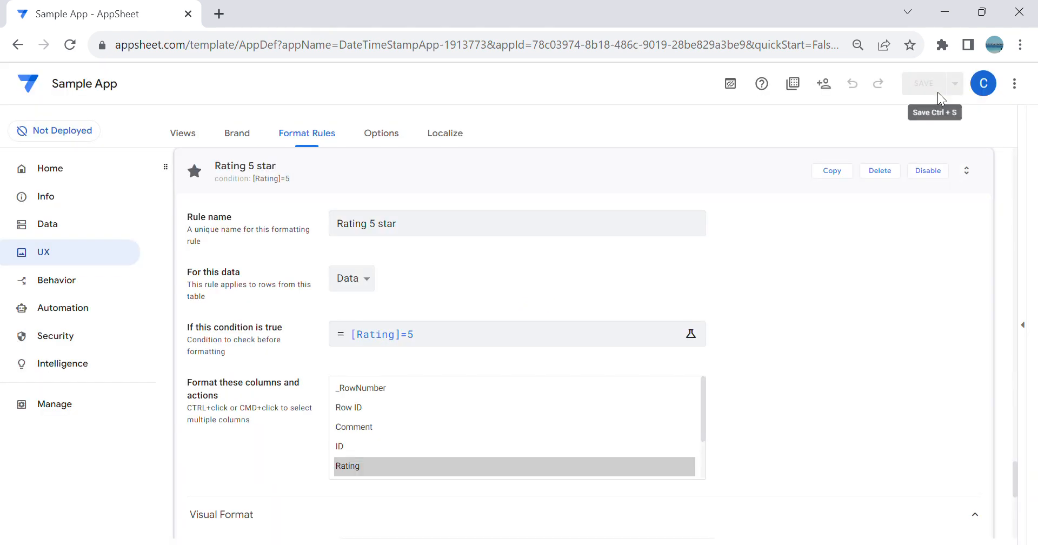
# Check the rating icons in the app preview and collapse the expanded format rules.
pyautogui.click(1023, 325)
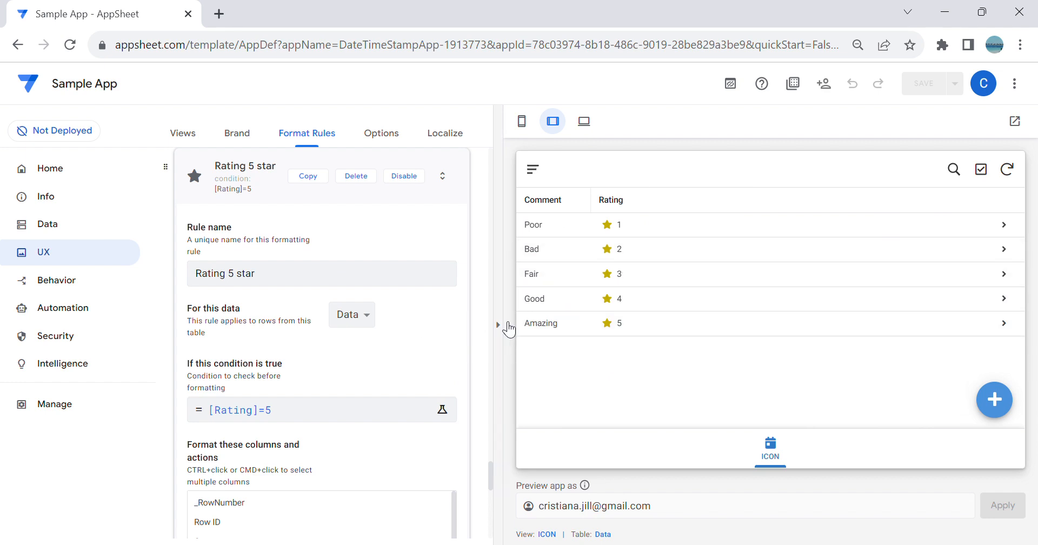
pyautogui.click(506, 326)
pyautogui.scroll(-10, 456, 200)
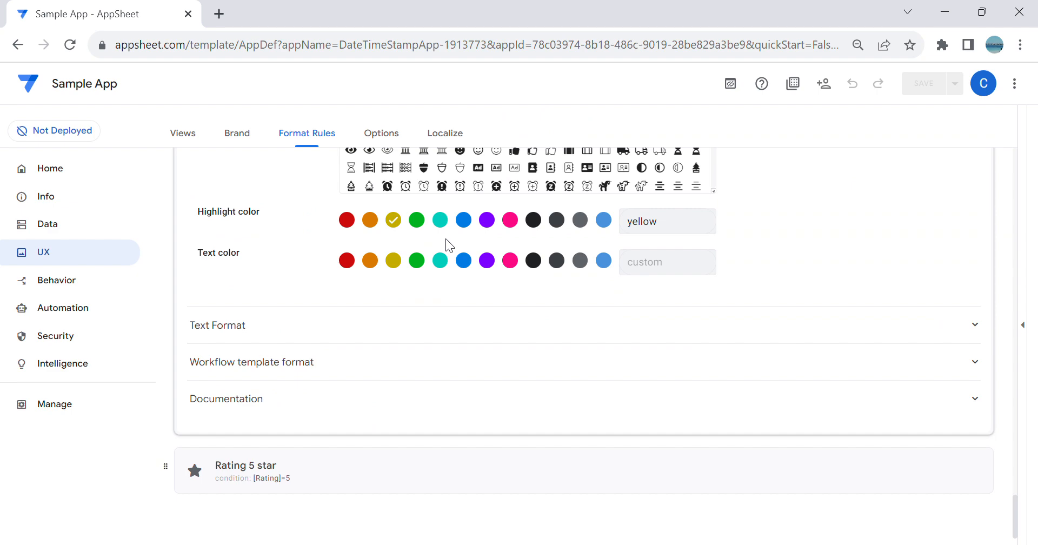
pyautogui.scroll(10, 524, 334)
pyautogui.click(510, 324)
pyautogui.scroll(10, 510, 319)
pyautogui.scroll(2, 503, 332)
pyautogui.click(489, 341)
pyautogui.scroll(10, 475, 343)
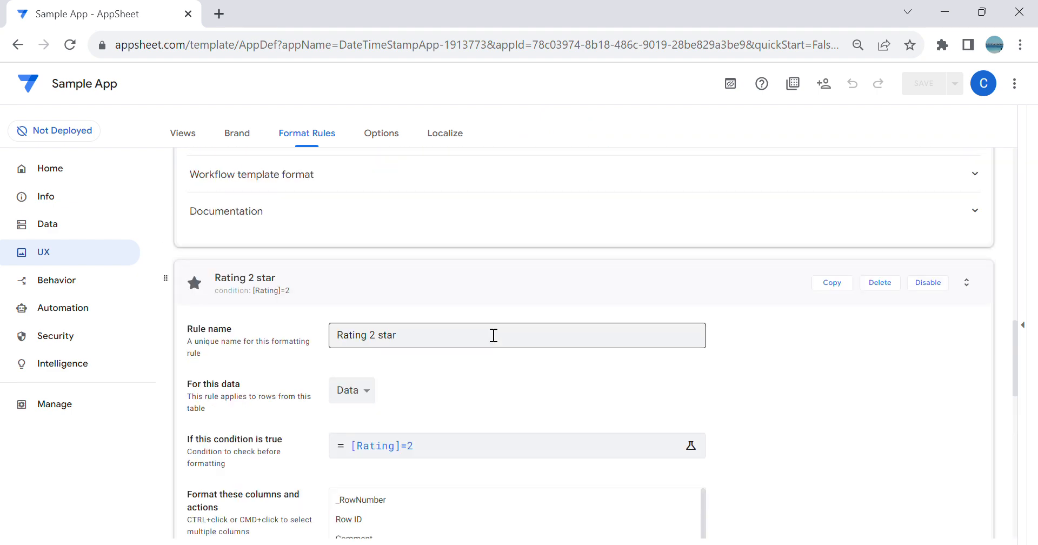
pyautogui.click(481, 291)
pyautogui.scroll(15, 476, 286)
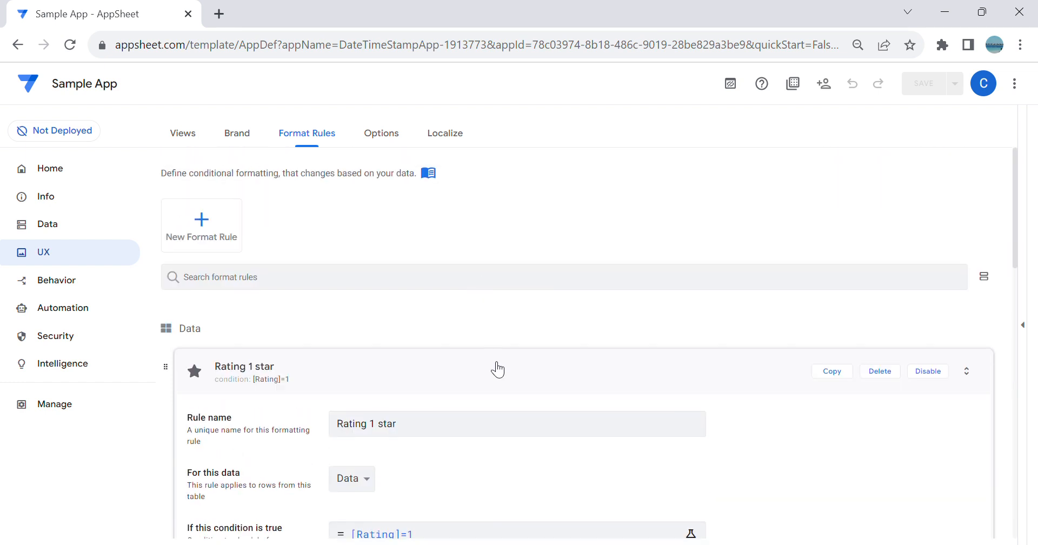
pyautogui.click(497, 370)
pyautogui.scroll(-2, 541, 335)
pyautogui.click(365, 240)
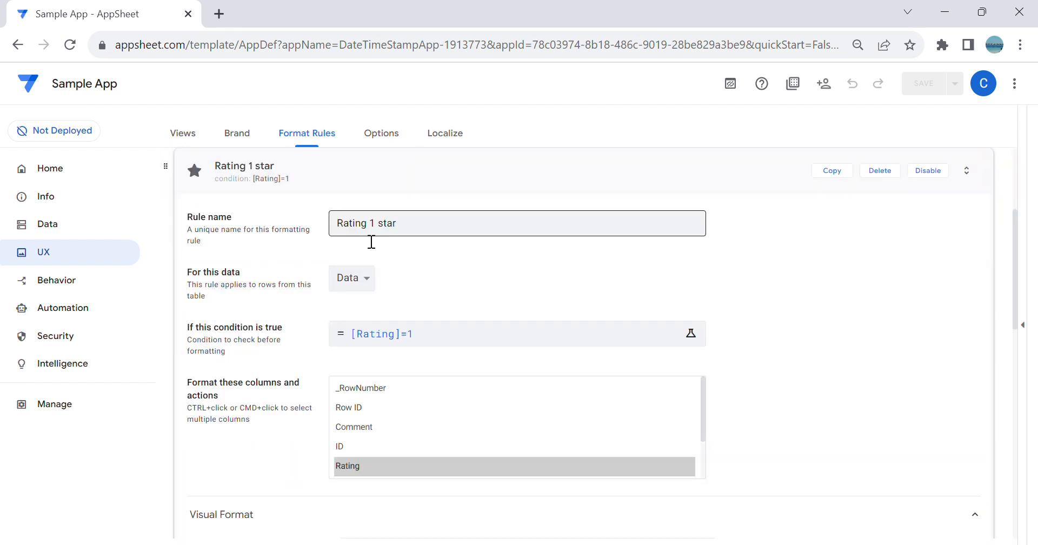
pyautogui.click(386, 170)
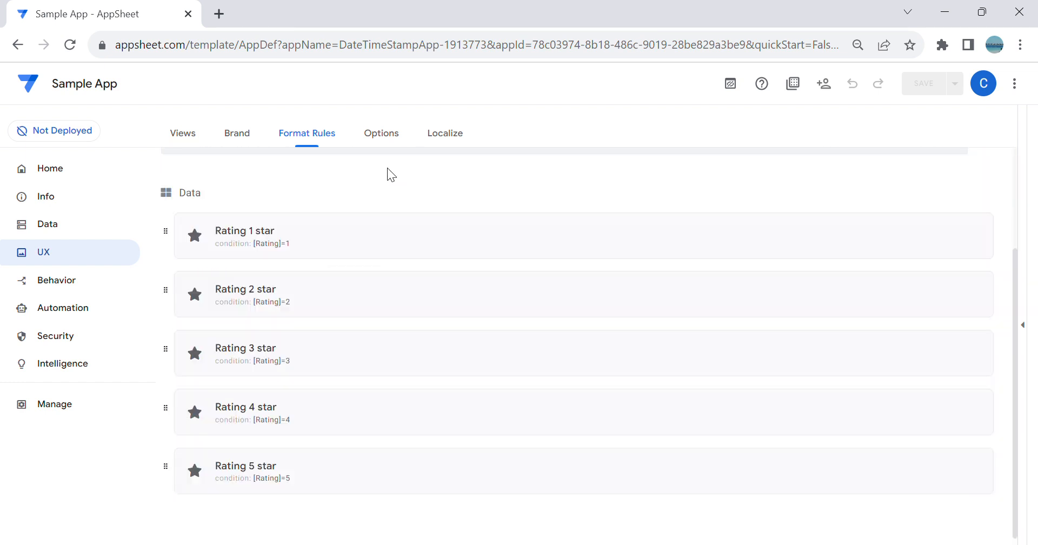
# Duplicate the Rating 2 star rule once and check the rating icons in the app preview.
pyautogui.click(392, 290)
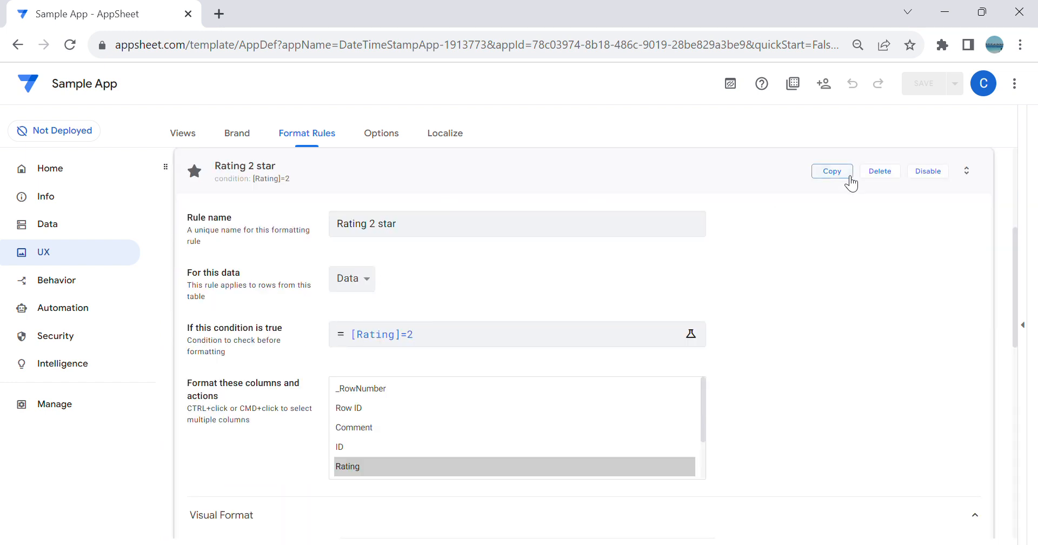
pyautogui.click(835, 176)
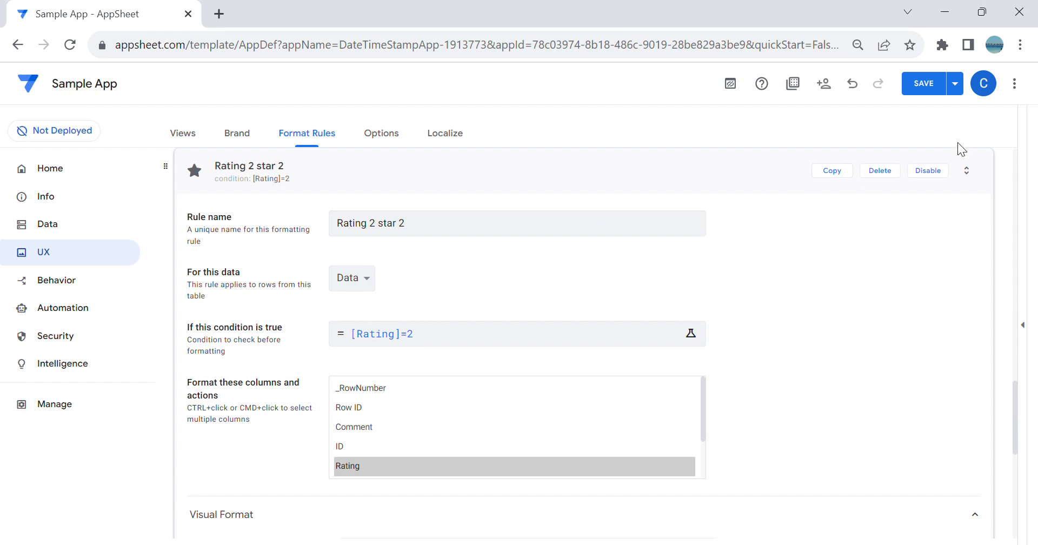
pyautogui.click(1022, 324)
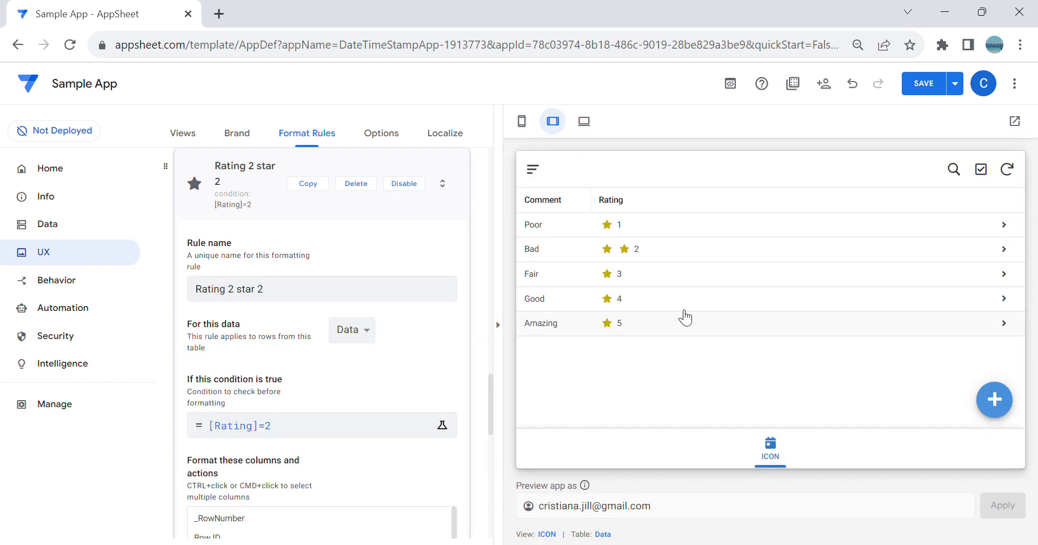
pyautogui.click(498, 325)
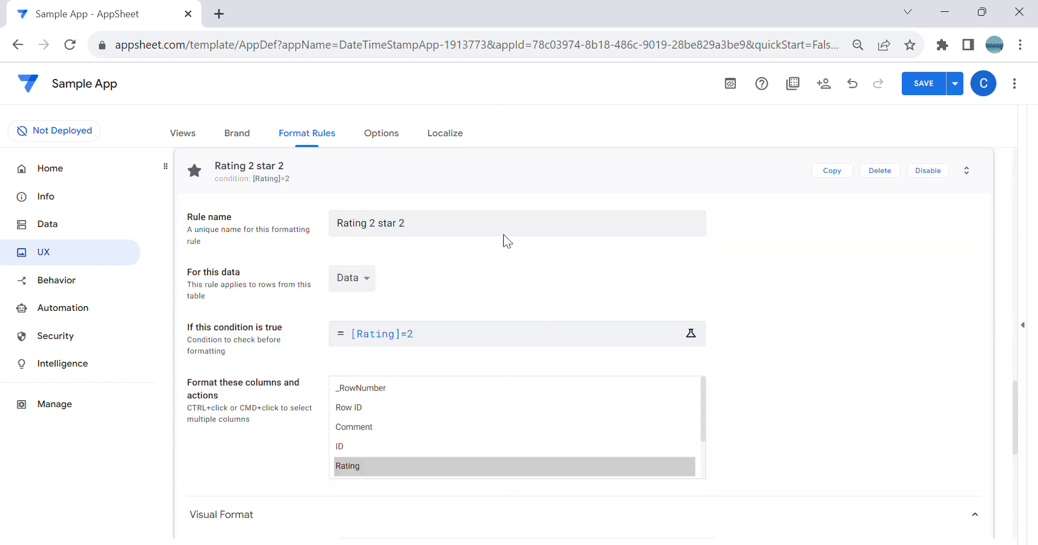
# Duplicate the Rating 3 star rule twice and check the rating icons in the app preview.
pyautogui.scroll(-10, 518, 190)
pyautogui.click(402, 298)
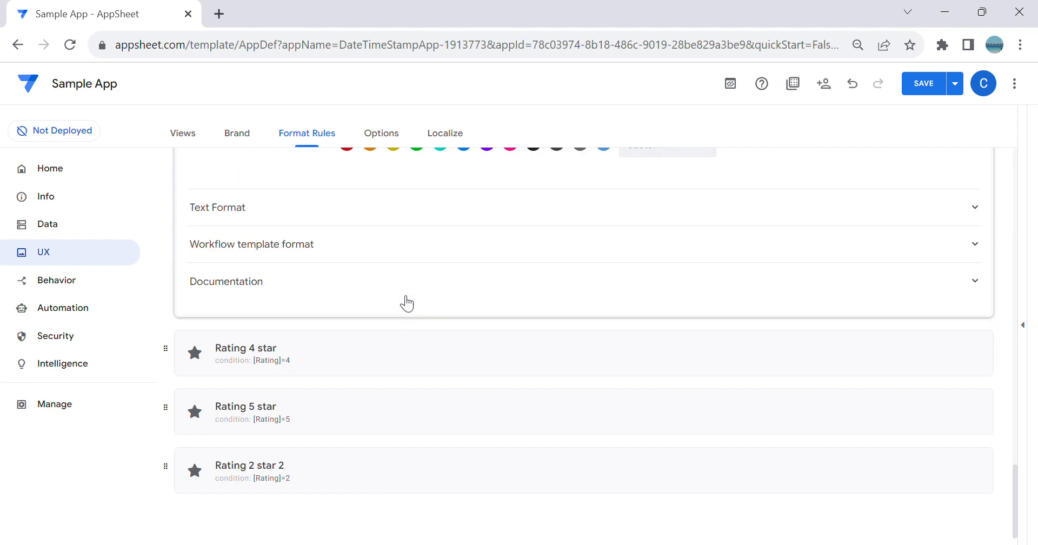
pyautogui.scroll(10, 403, 299)
pyautogui.scroll(-1, 786, 371)
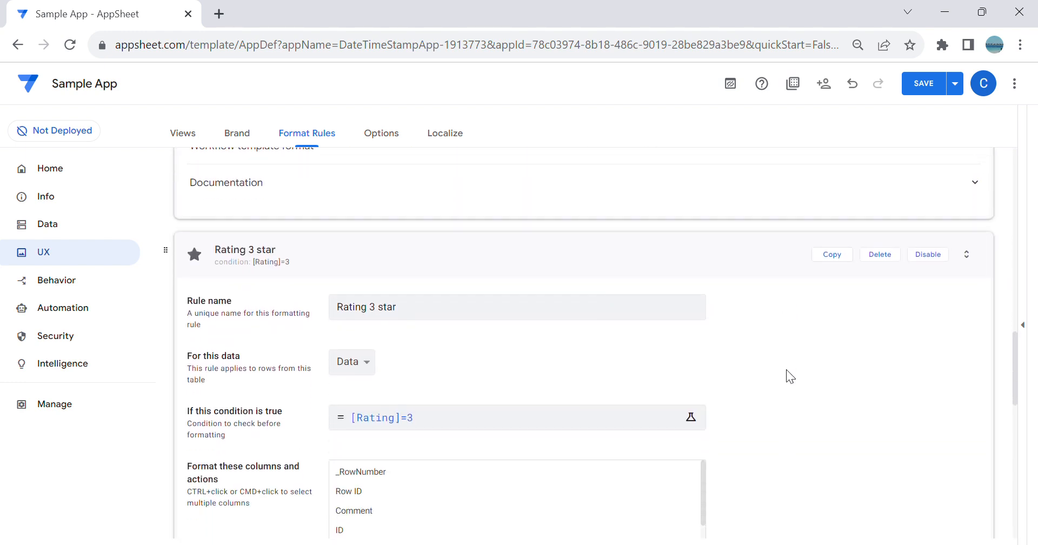
pyautogui.click(832, 254)
pyautogui.click(831, 171)
pyautogui.click(1030, 333)
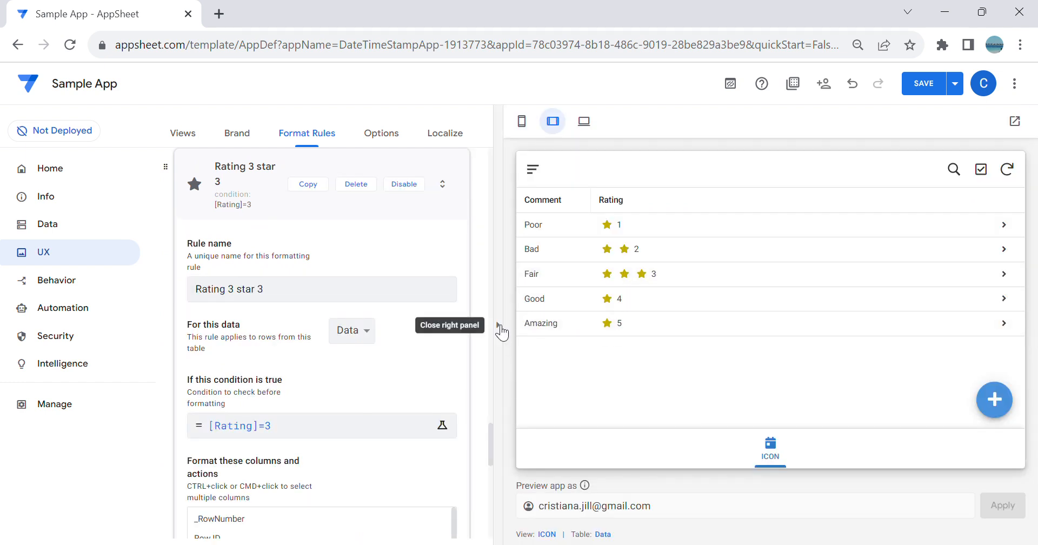
pyautogui.click(497, 326)
# Duplicate the Rating 4 star rule three times and check the rating icons in the app preview.
pyautogui.click(492, 257)
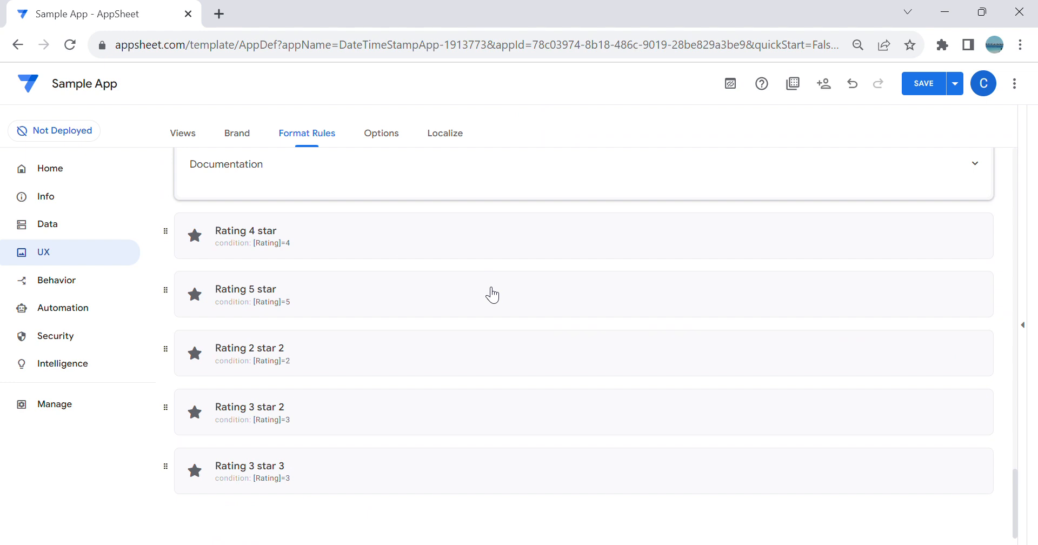
pyautogui.click(403, 254)
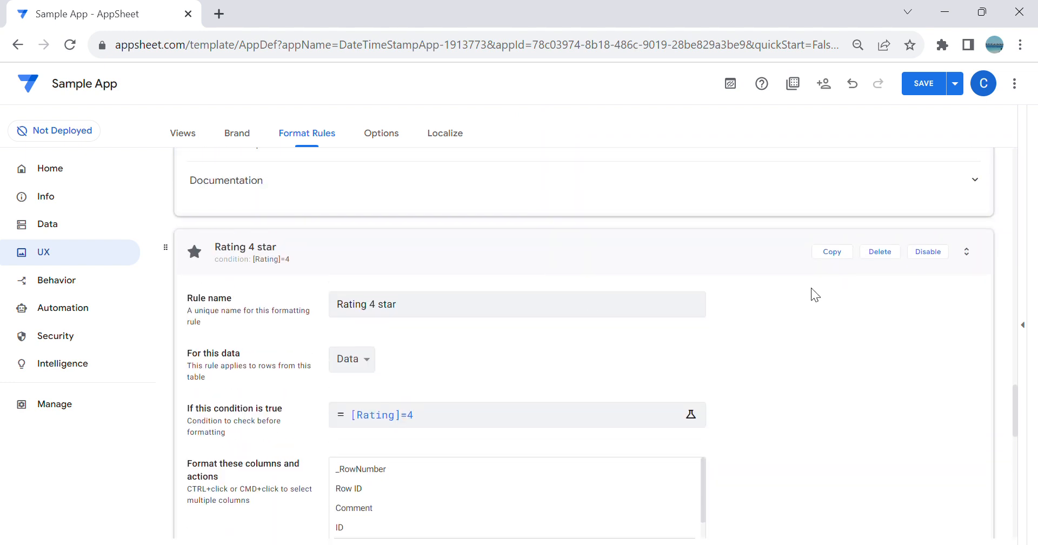
pyautogui.click(832, 252)
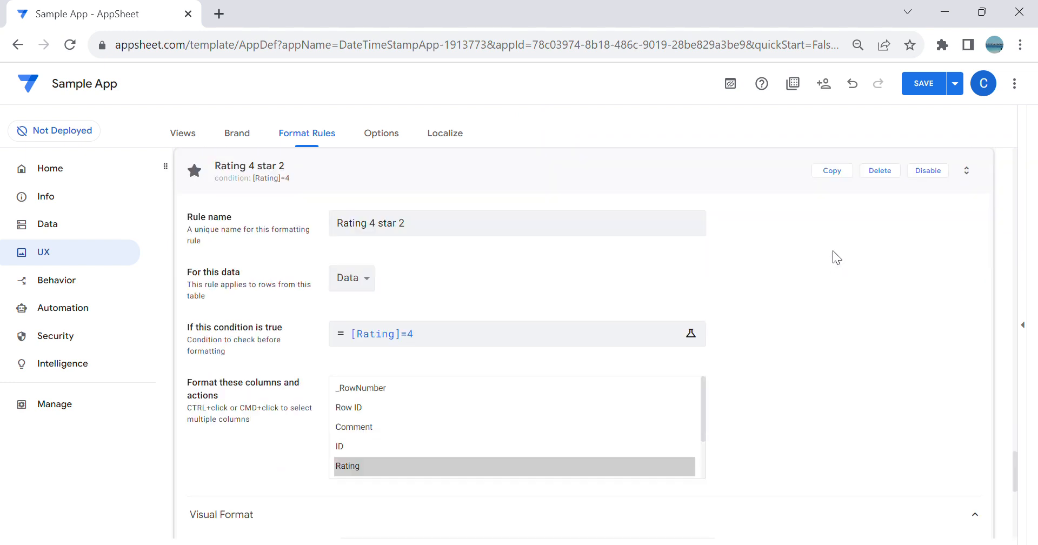
pyautogui.click(833, 172)
pyautogui.click(835, 179)
pyautogui.click(1026, 327)
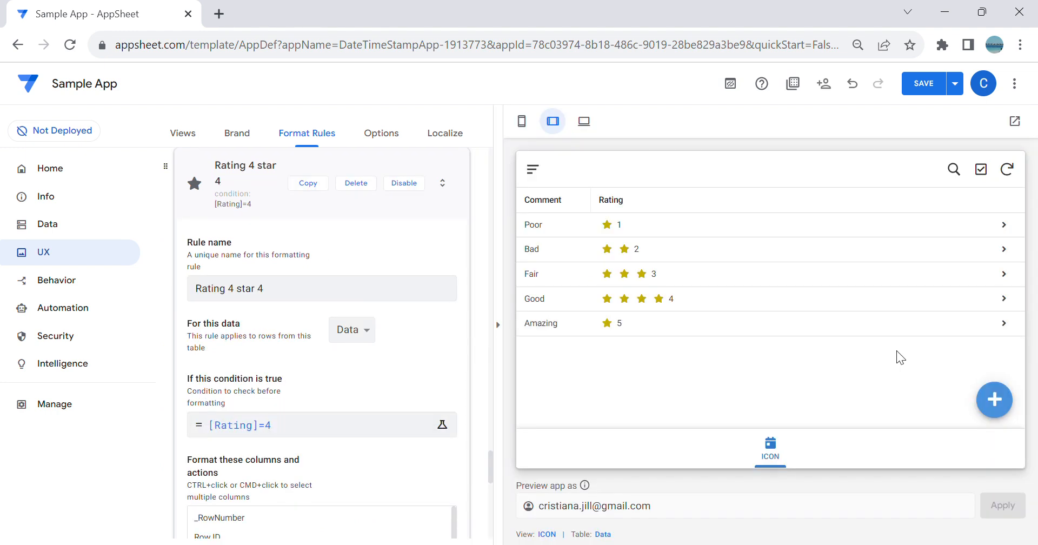
pyautogui.click(499, 325)
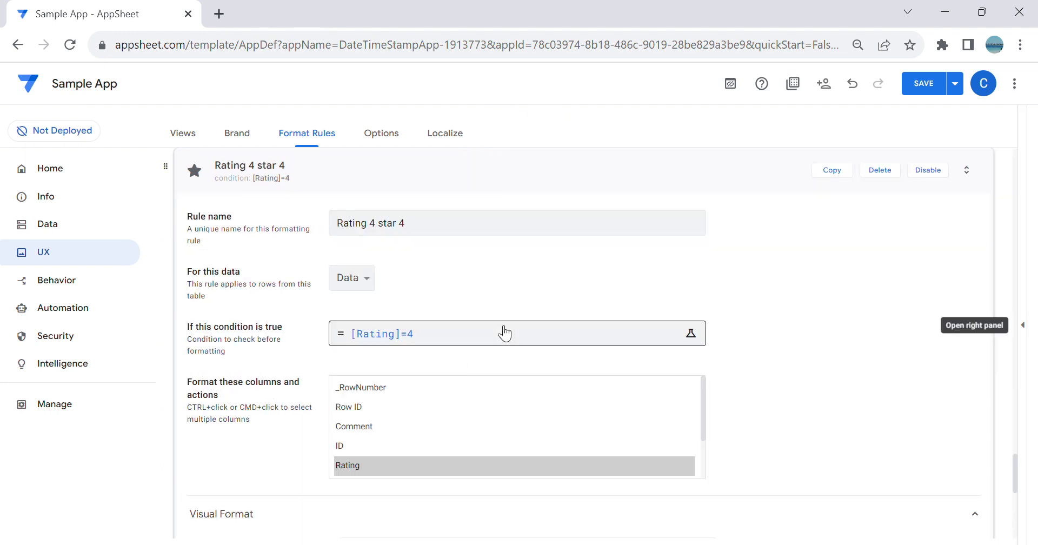
# Duplicate the Rating 5 star rule four times and save the app.
pyautogui.scroll(3, 503, 320)
pyautogui.click(504, 318)
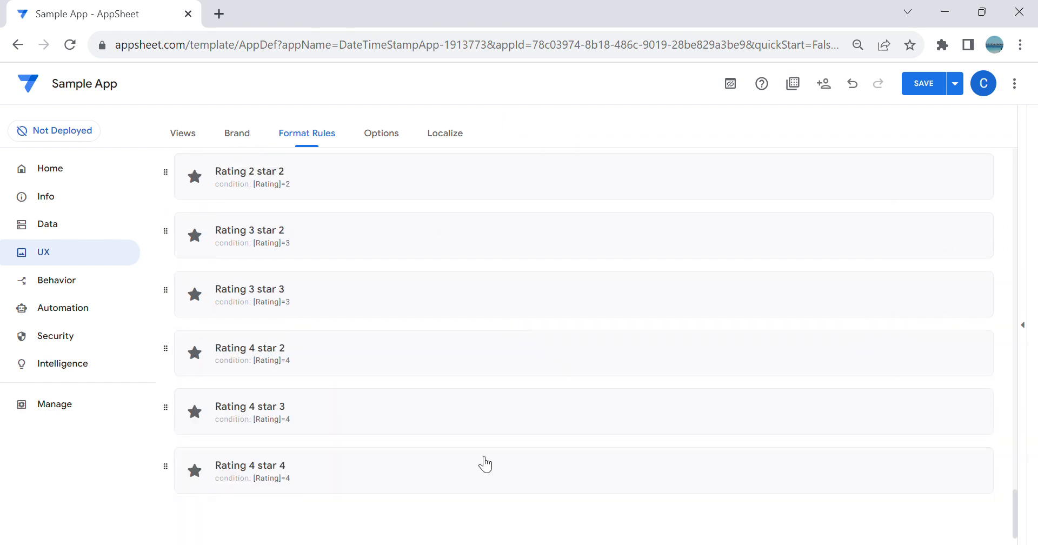
pyautogui.scroll(8, 481, 408)
pyautogui.scroll(-9, 489, 407)
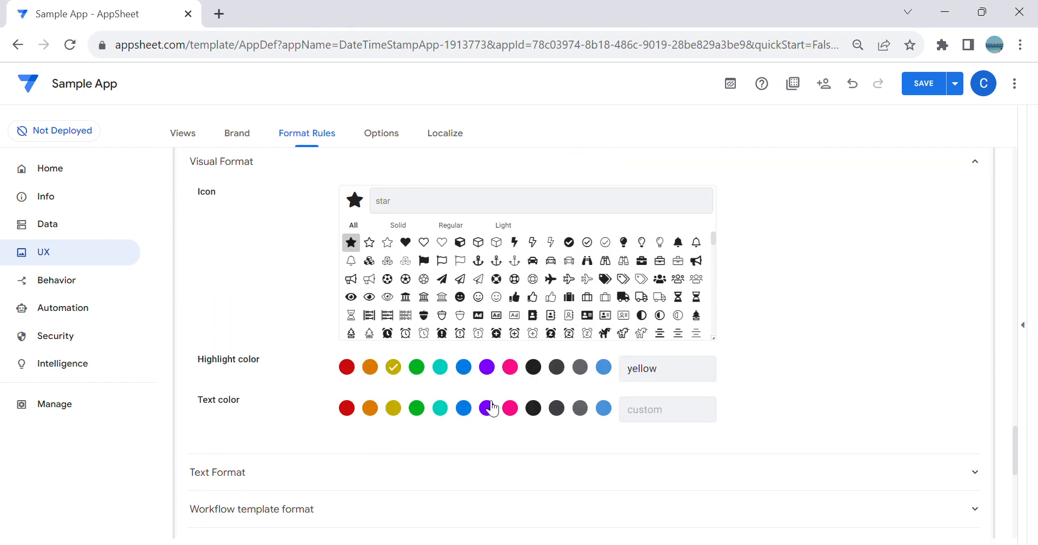
pyautogui.click(447, 297)
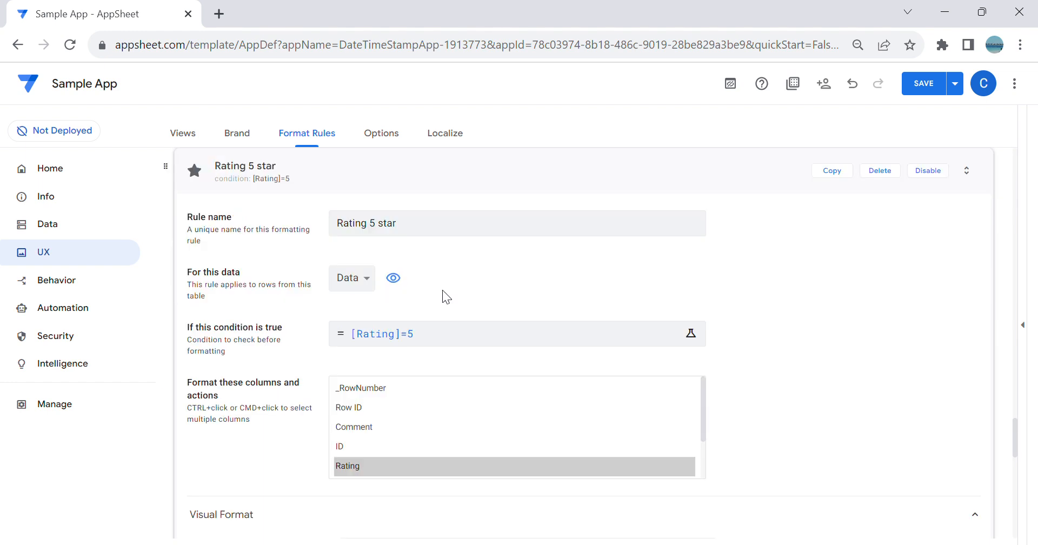
pyautogui.click(831, 175)
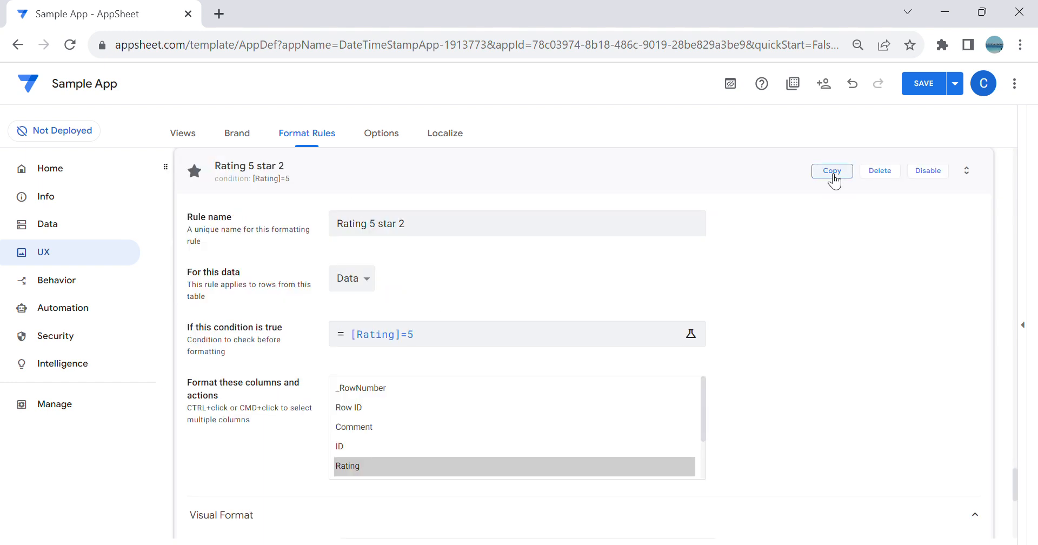
pyautogui.click(832, 172)
pyautogui.click(832, 172)
pyautogui.click(833, 171)
pyautogui.click(930, 86)
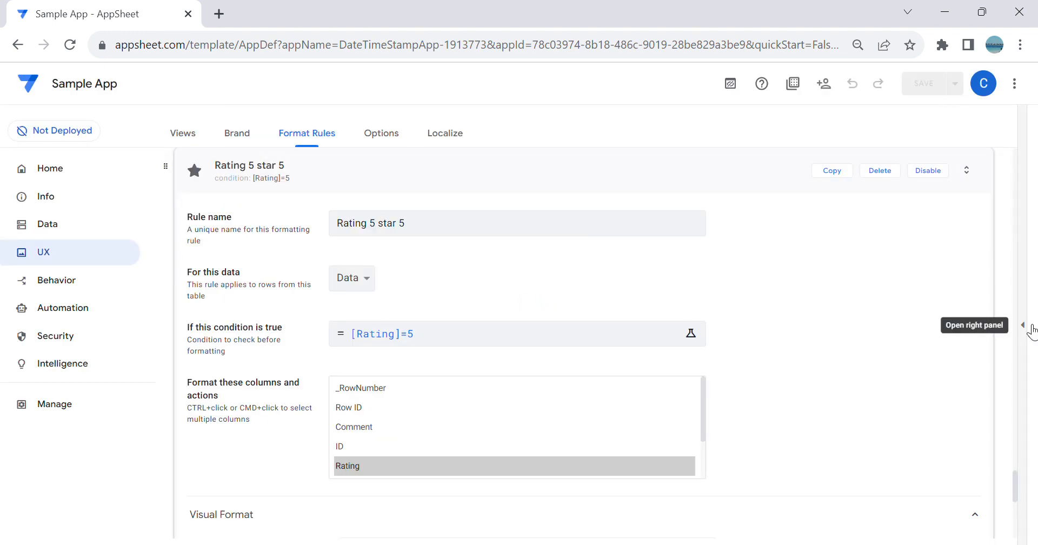
# Try the Rating options from 1 to 5 in a new record form in the app preview, and cancel the form.
pyautogui.click(1022, 324)
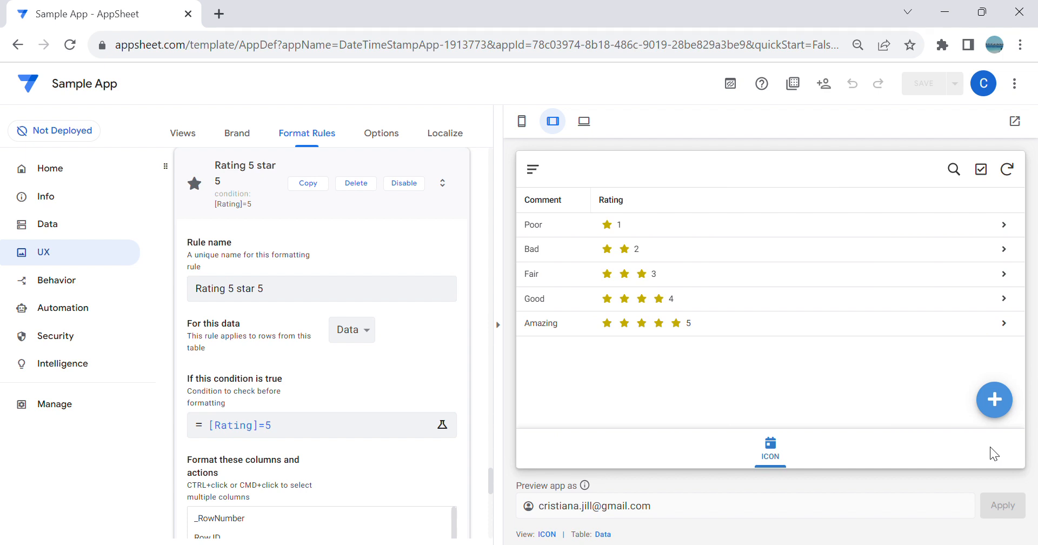
pyautogui.click(994, 399)
pyautogui.click(626, 316)
pyautogui.click(709, 321)
pyautogui.click(800, 321)
pyautogui.click(843, 323)
pyautogui.click(805, 344)
pyautogui.click(834, 320)
pyautogui.click(778, 317)
pyautogui.click(660, 319)
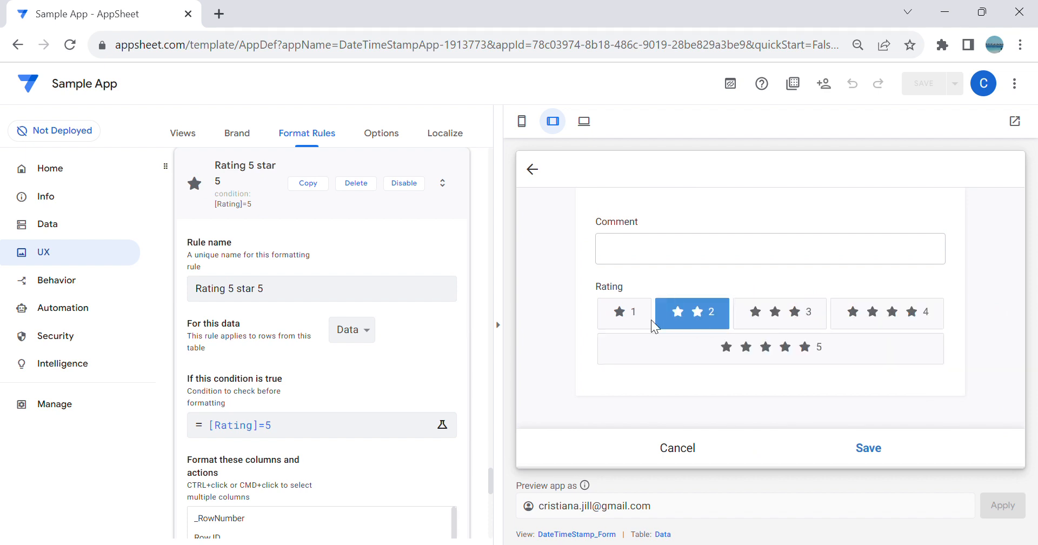
pyautogui.click(641, 317)
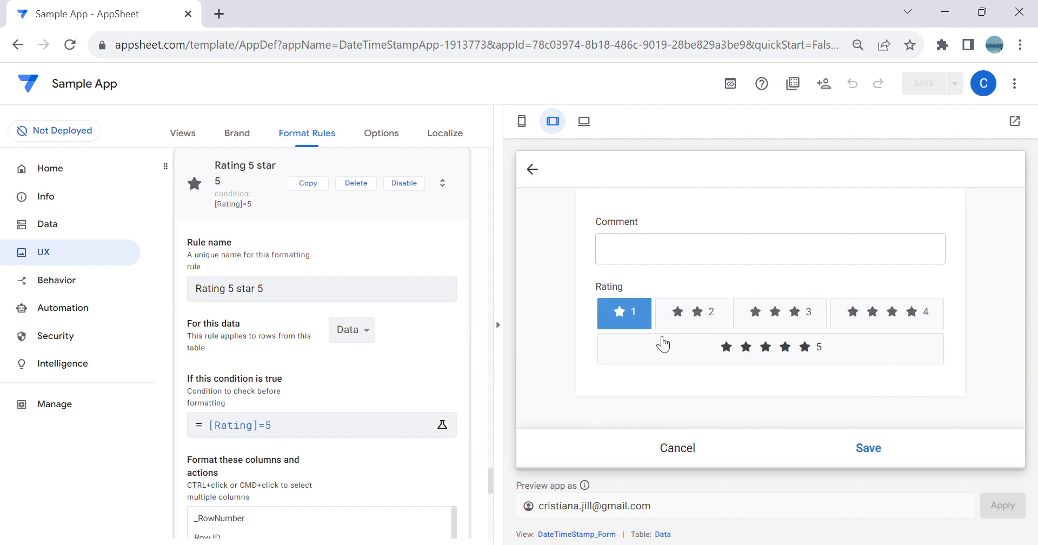
pyautogui.click(700, 447)
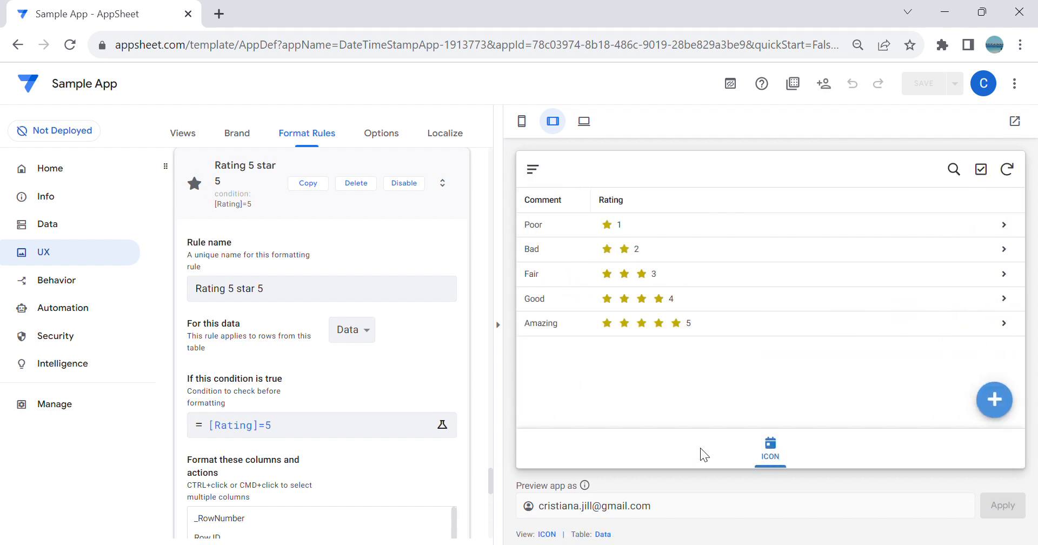